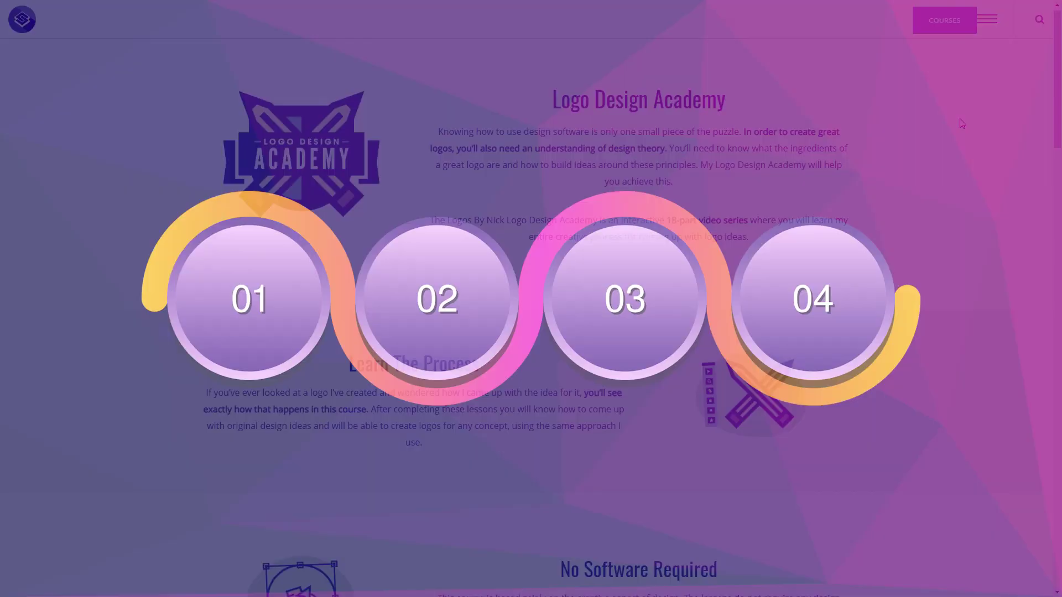
scroll(961, 125, "down", 3)
scroll(960, 125, "down", 10)
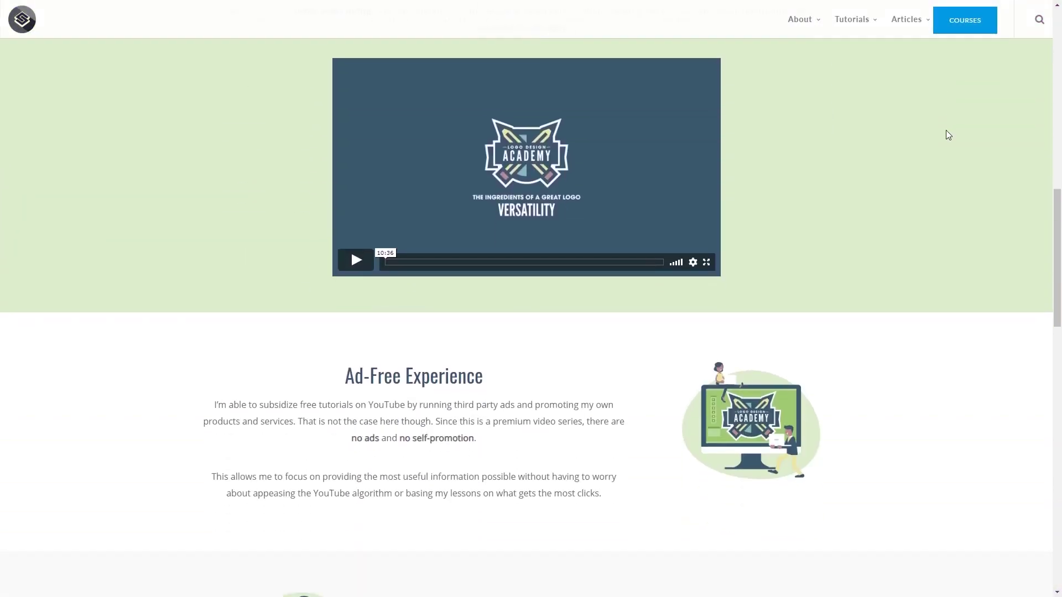
scroll(947, 135, "down", 10)
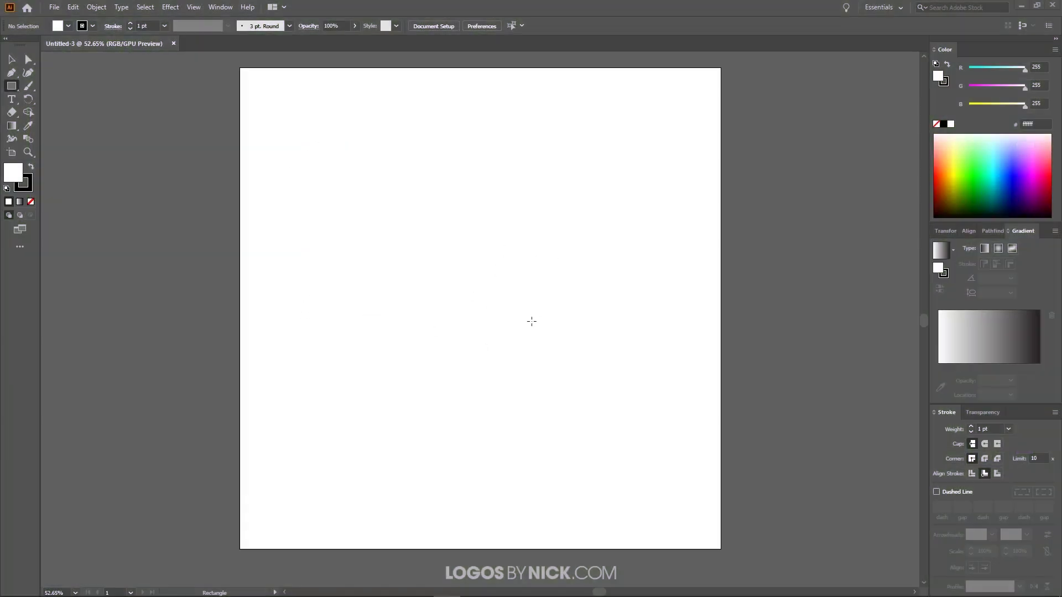
left_click(194, 7)
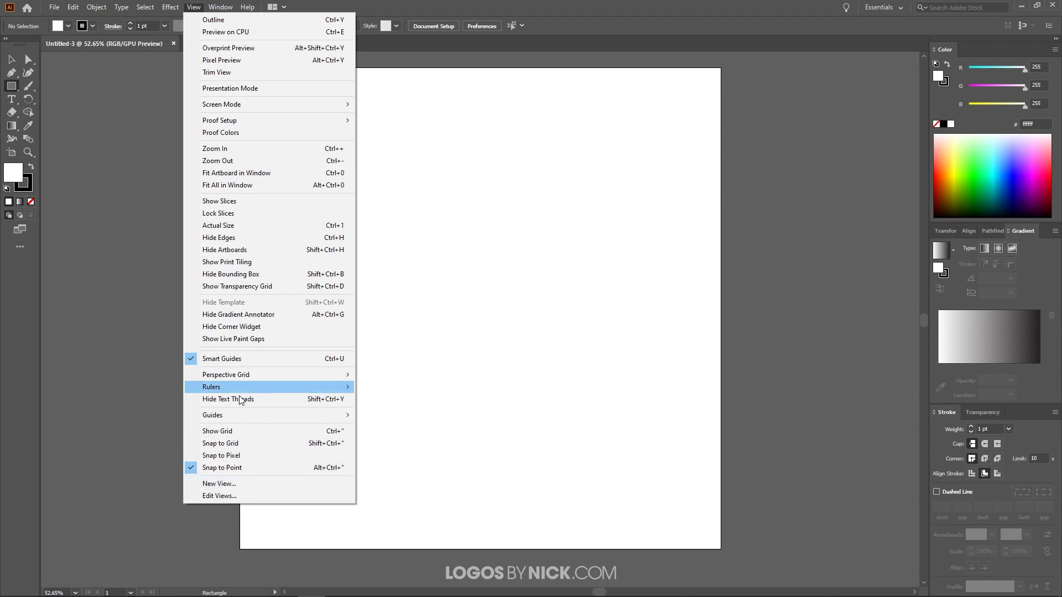
left_click(224, 7)
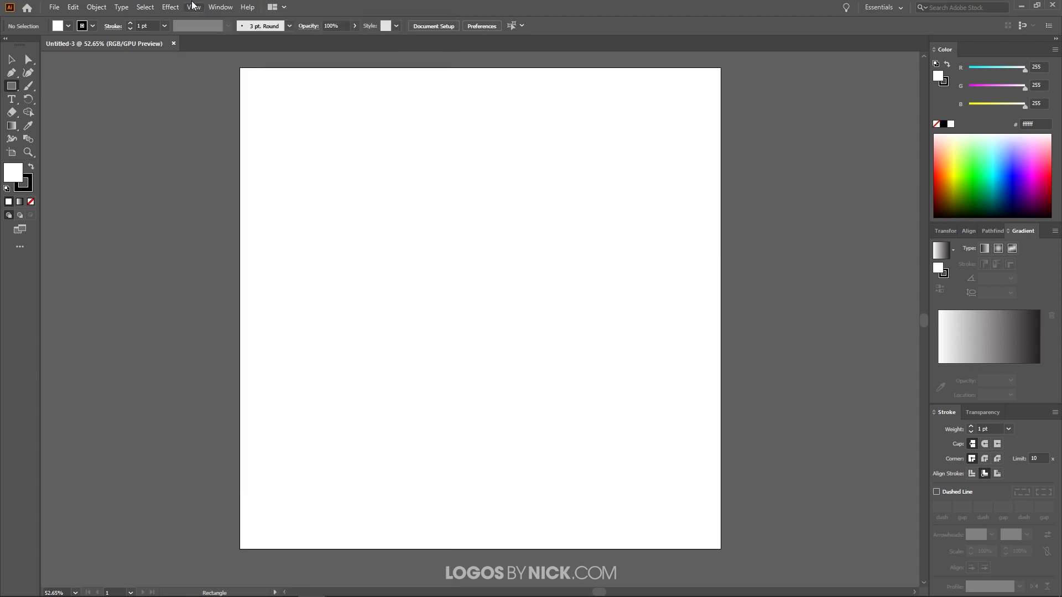
left_click(225, 7)
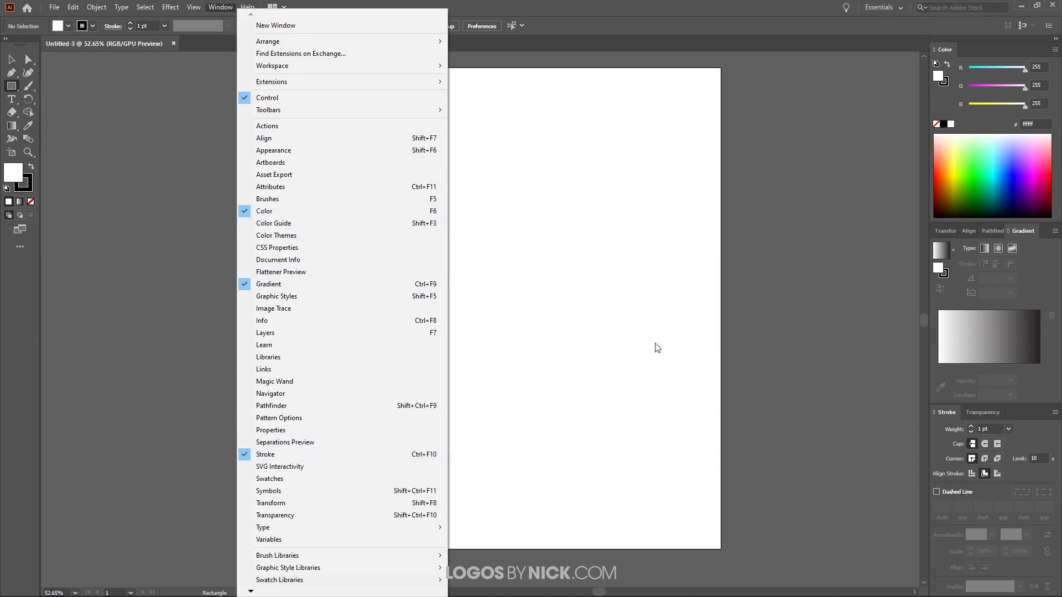
left_click(598, 260)
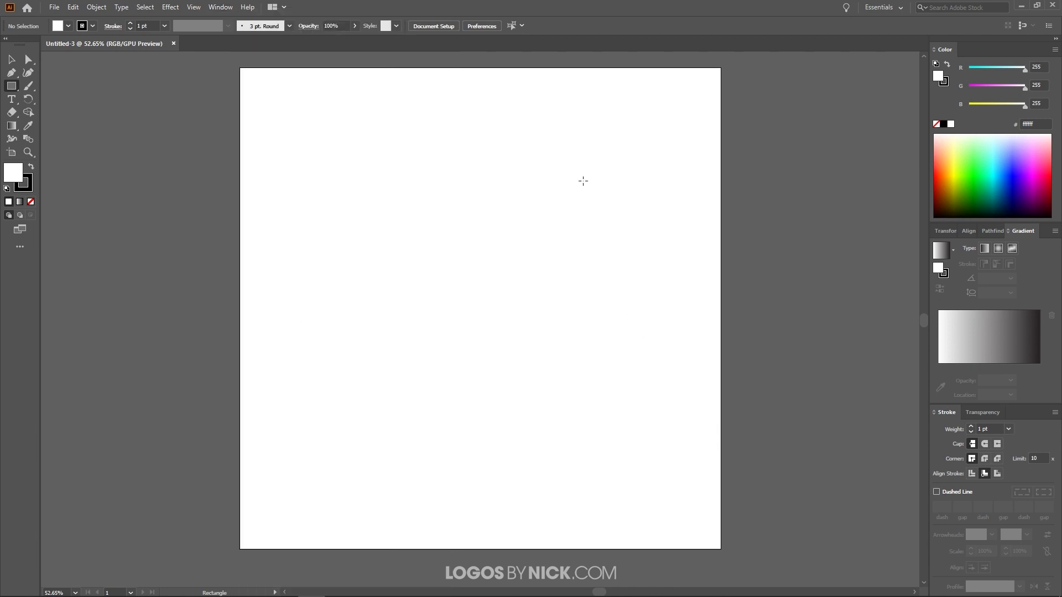
Draw a circle about 230 px in diameter from the centre of the artboard with the Ellipse tool.
left_click(11, 87)
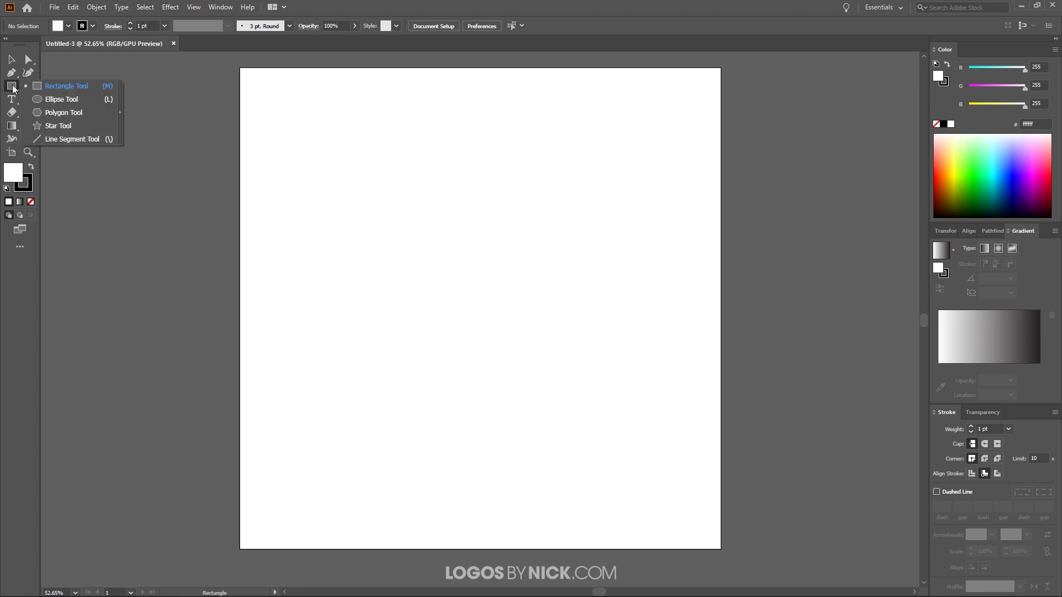
left_click(62, 100)
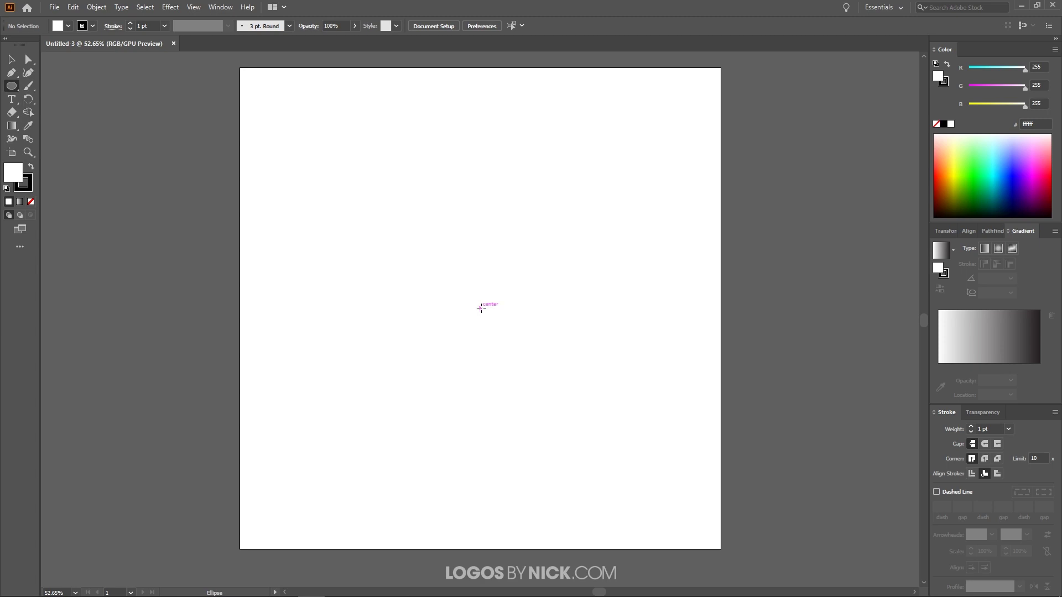
left_click_drag(480, 308, 523, 352)
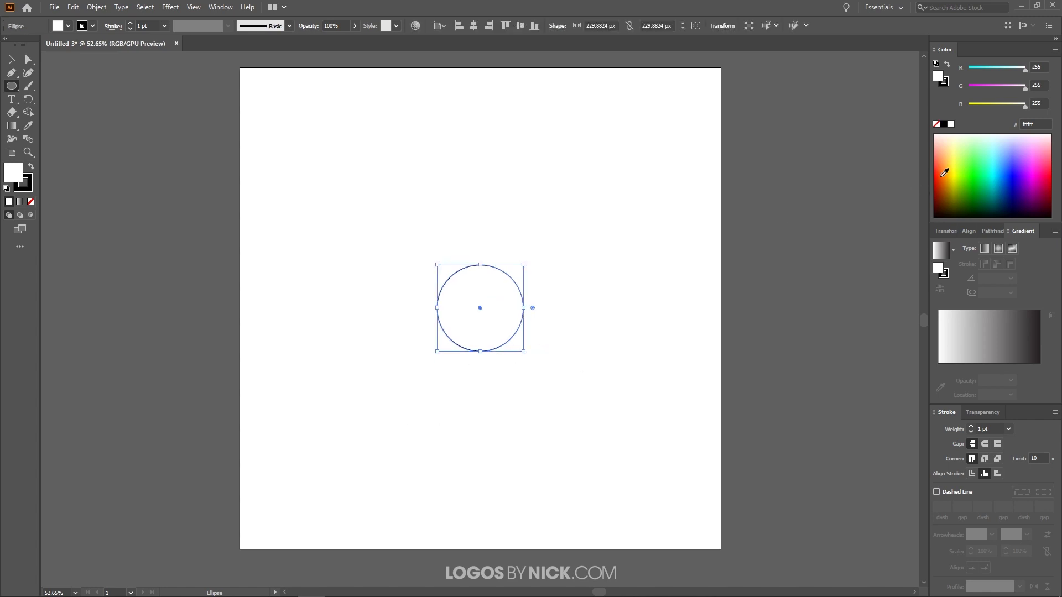
Style the circle with a red eb2700 fill, 61% opacity and no stroke.
left_click(939, 175)
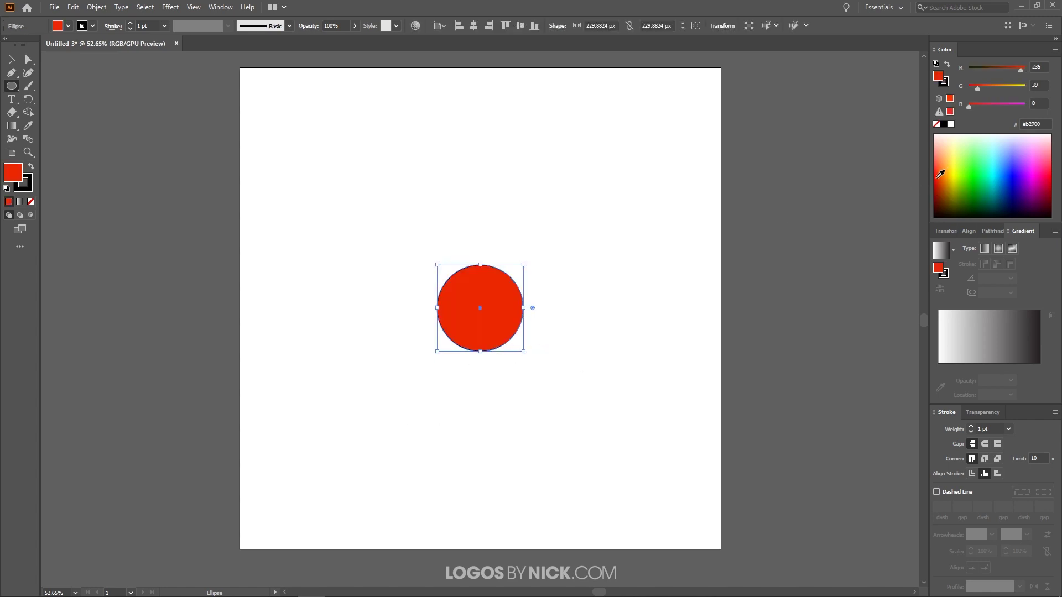
left_click(354, 26)
left_click_drag(350, 44, 336, 44)
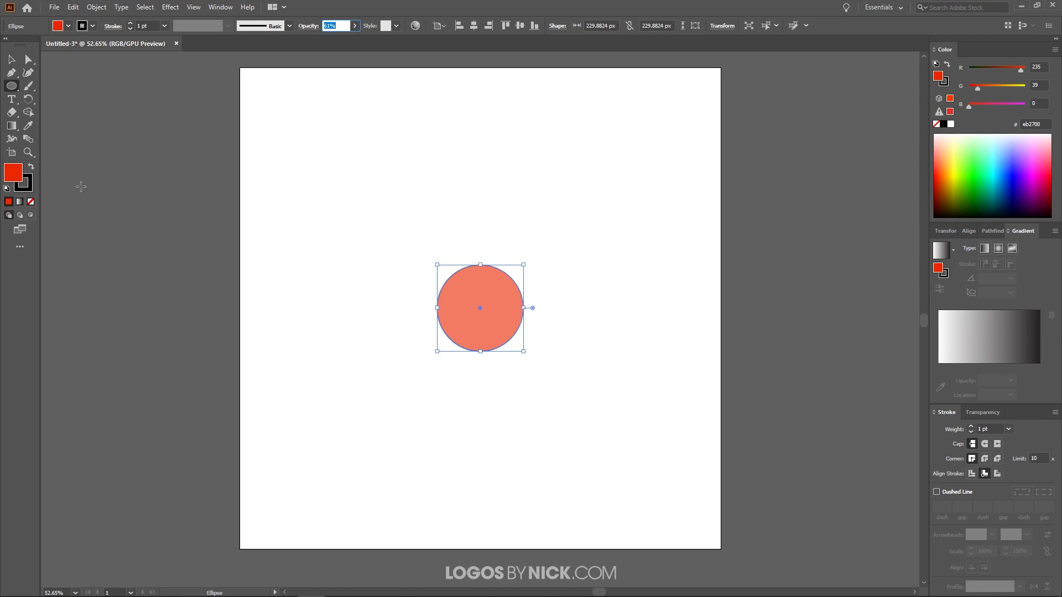
left_click(28, 181)
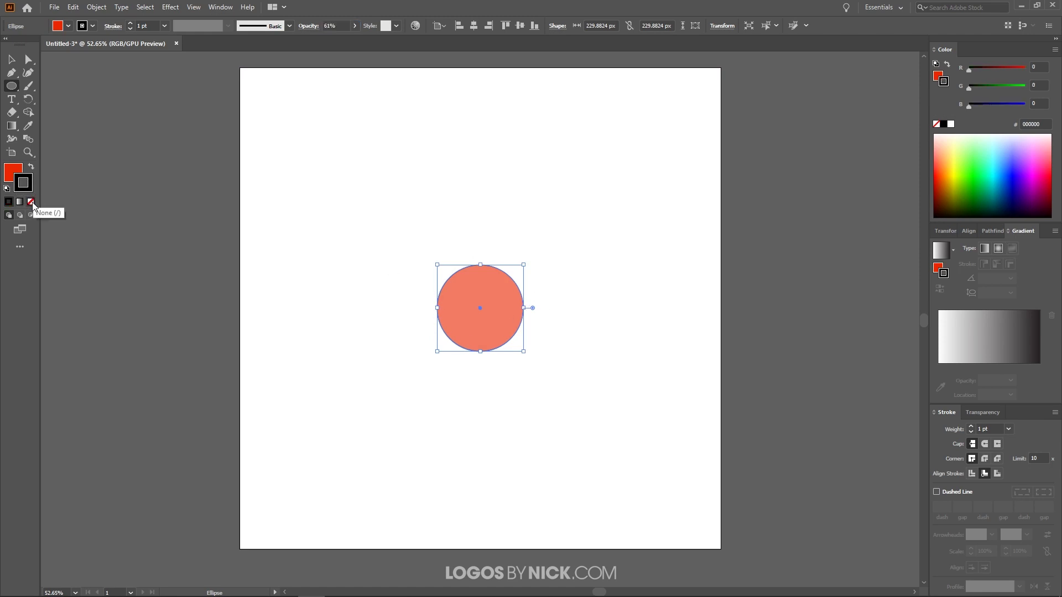
left_click(31, 201)
key("x")
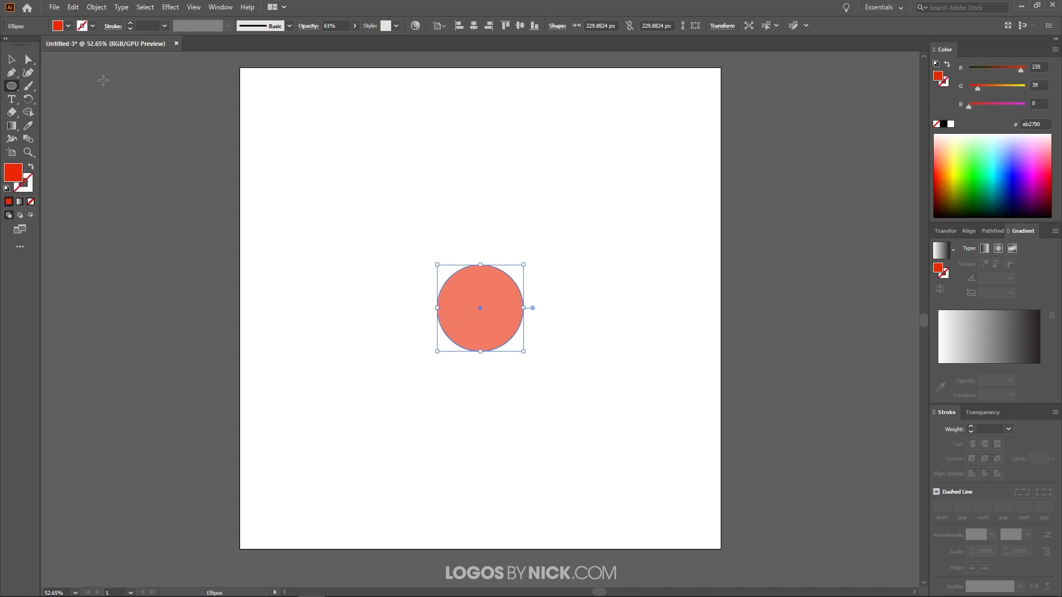
Duplicate the red circle in place and fill the copy with blue 005dff.
left_click(72, 7)
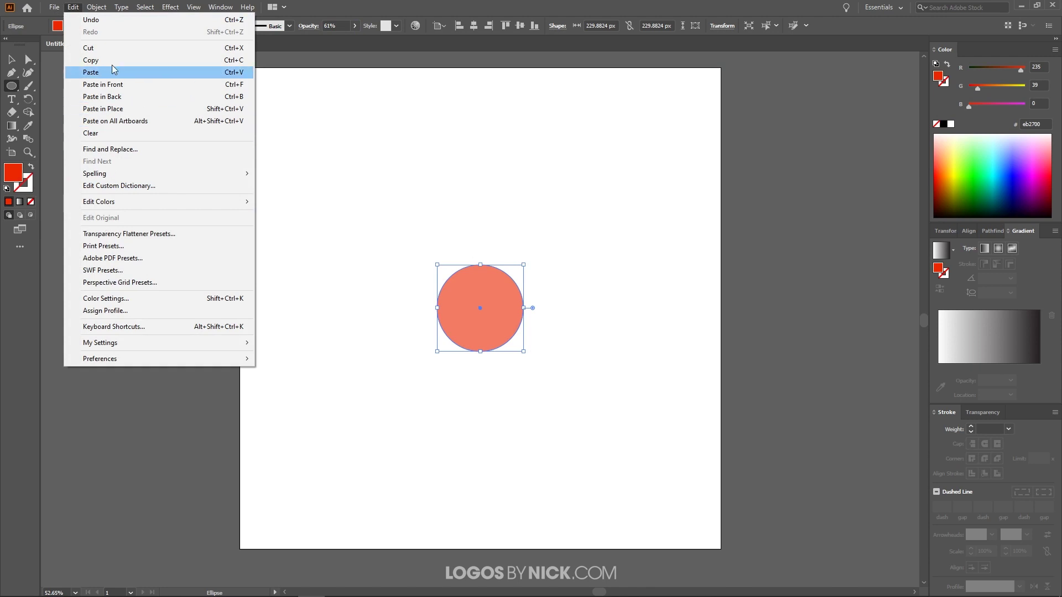
left_click(111, 95)
left_click(69, 8)
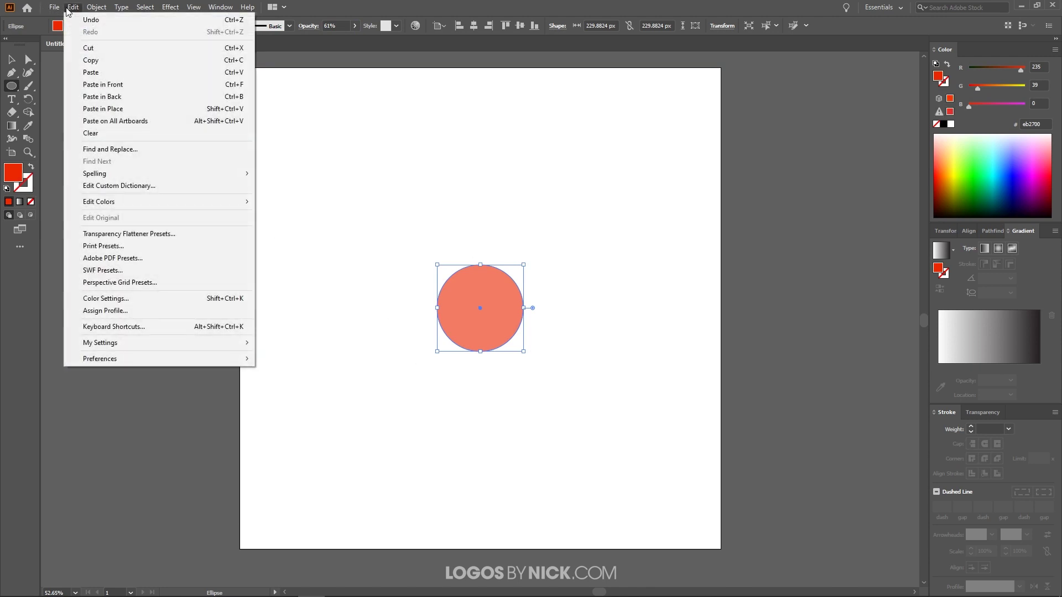
left_click(83, 108)
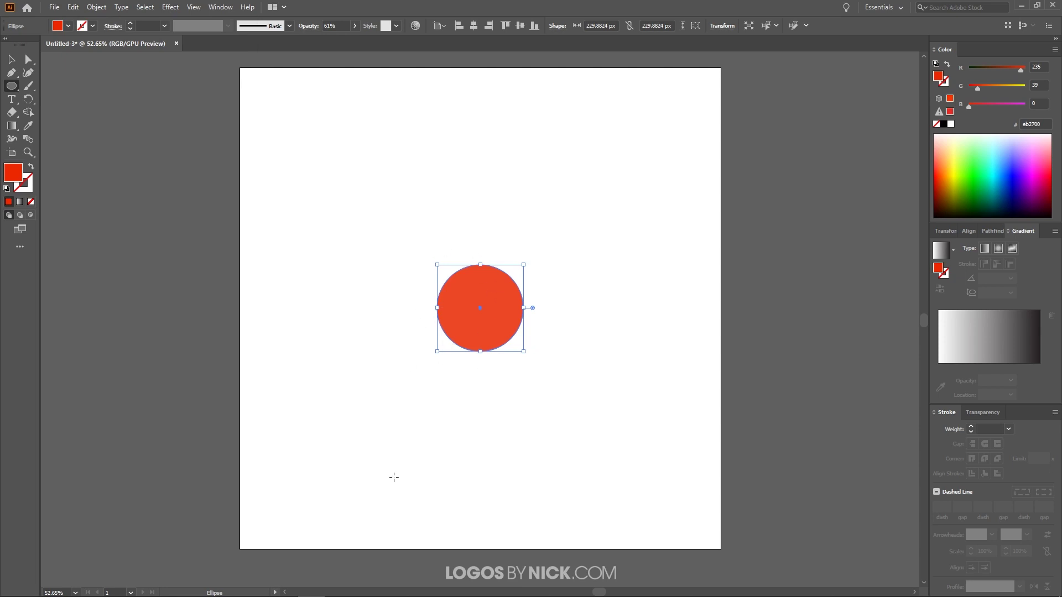
left_click(1009, 171)
left_click_drag(1010, 171, 1005, 170)
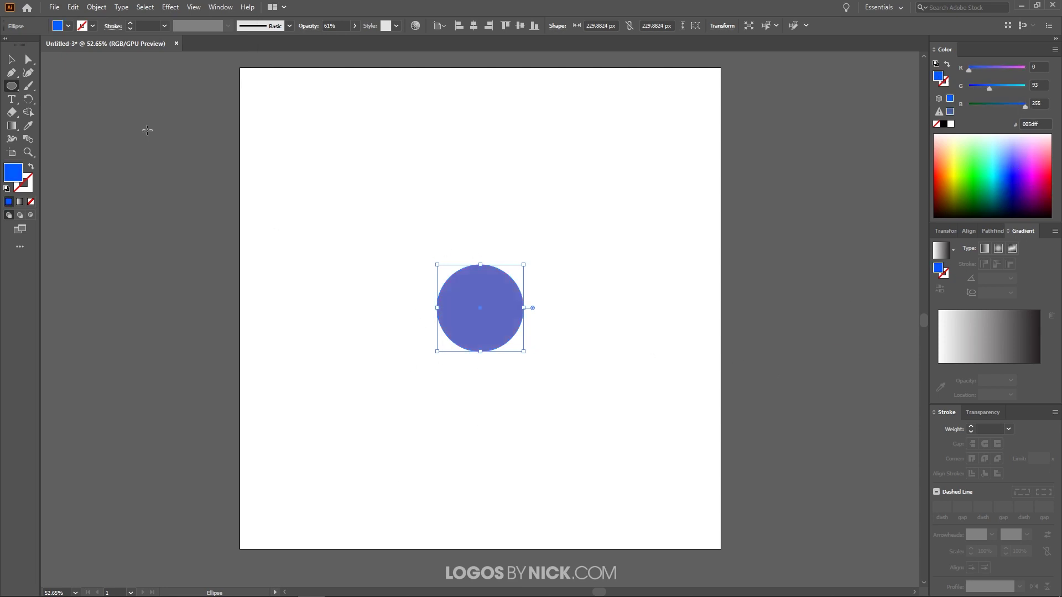
Enlarge the blue circle to about 320 px around its centre and send it behind the red circle.
left_click(12, 60)
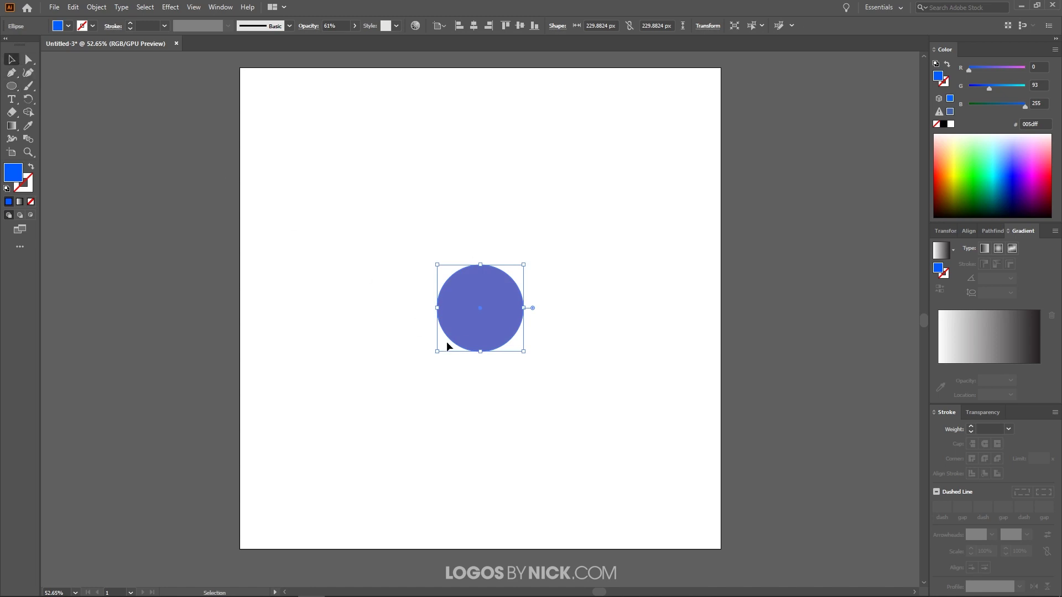
left_click_drag(525, 352, 542, 378)
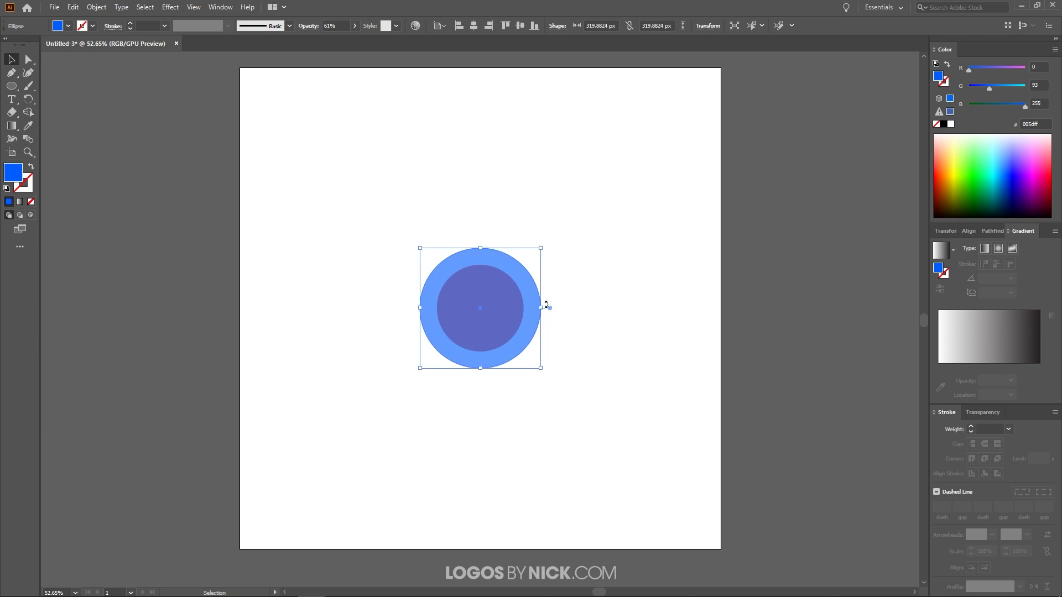
key("a")
key("v")
Cut the blue circle's path into two halves at its left and right anchor points.
scroll(523, 313, "up", 3)
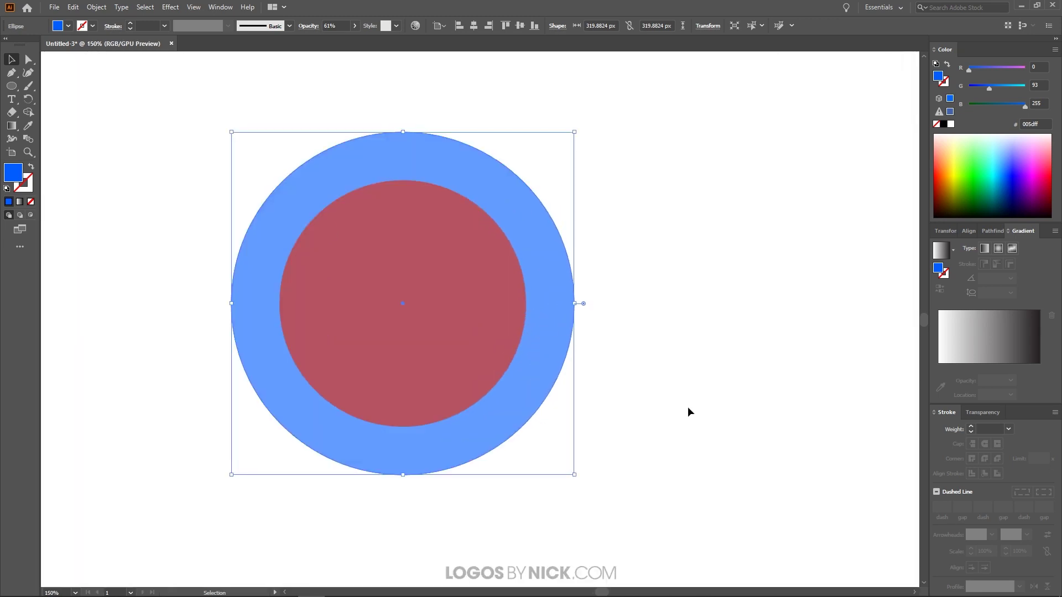
left_click(30, 59)
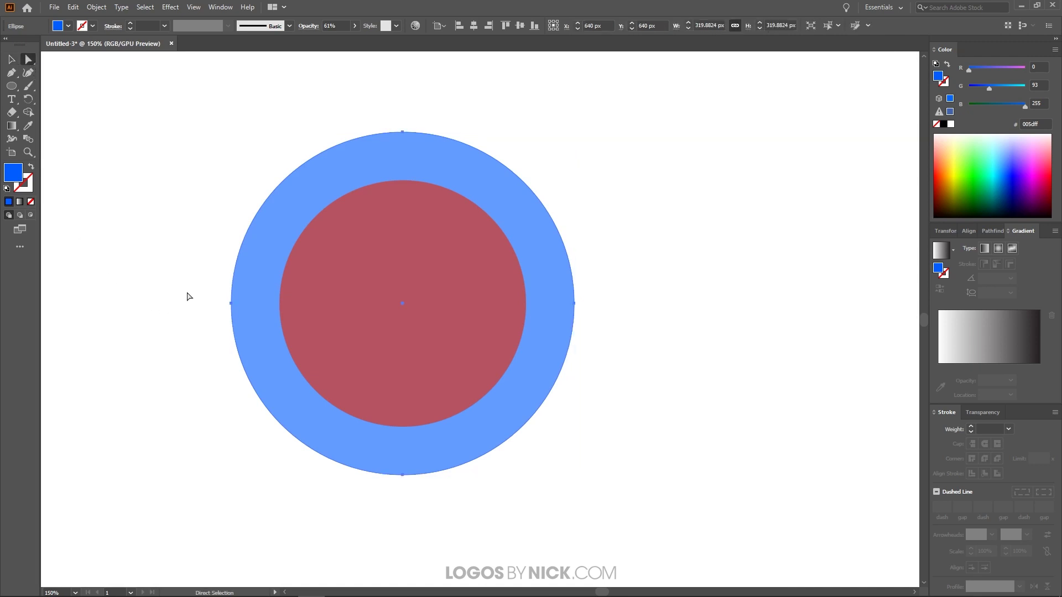
left_click_drag(192, 289, 247, 319)
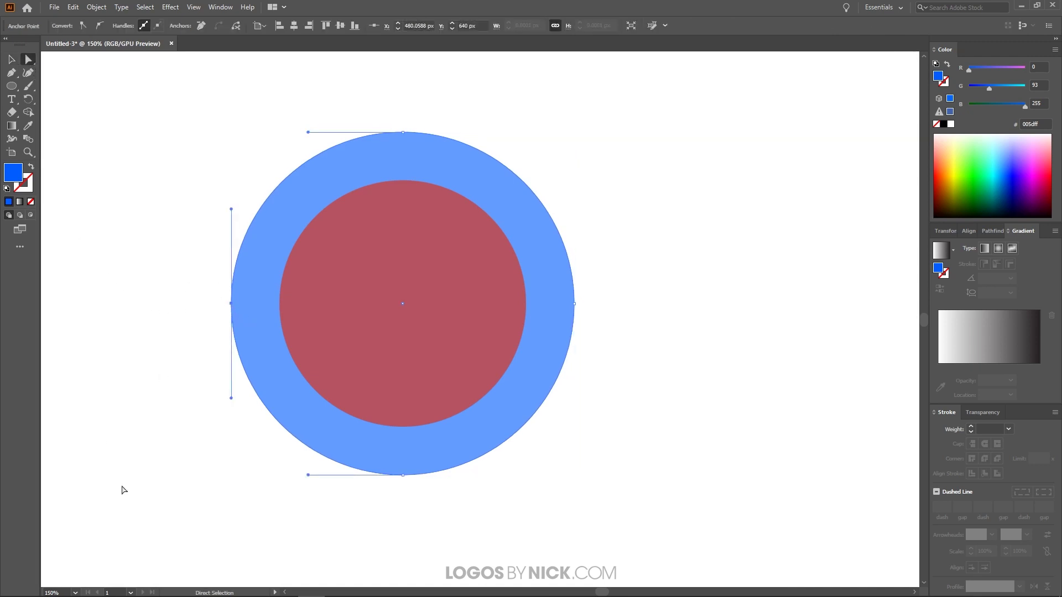
left_click_drag(641, 337, 558, 278)
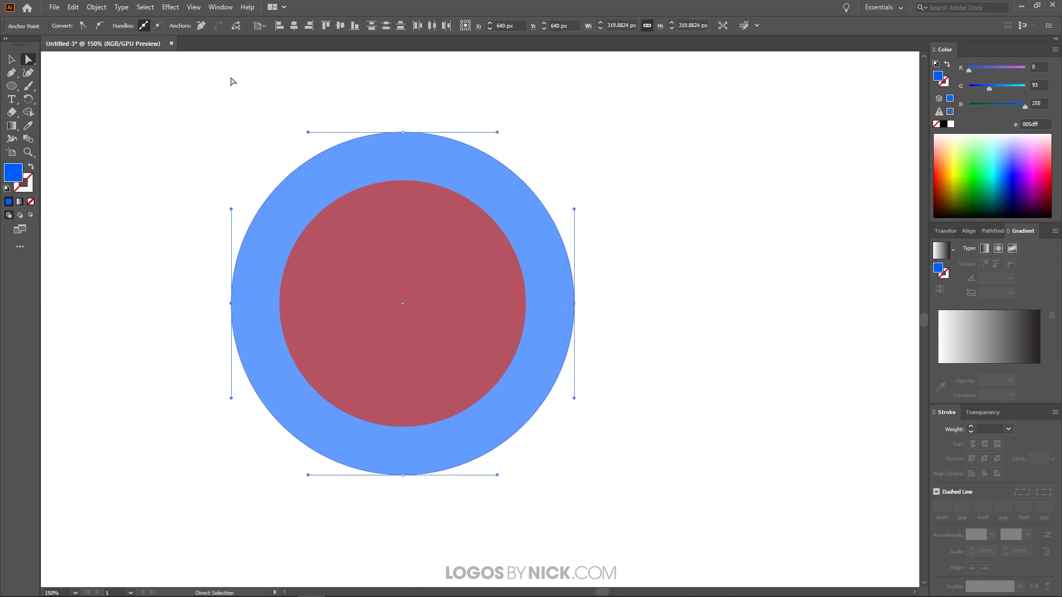
left_click(236, 26)
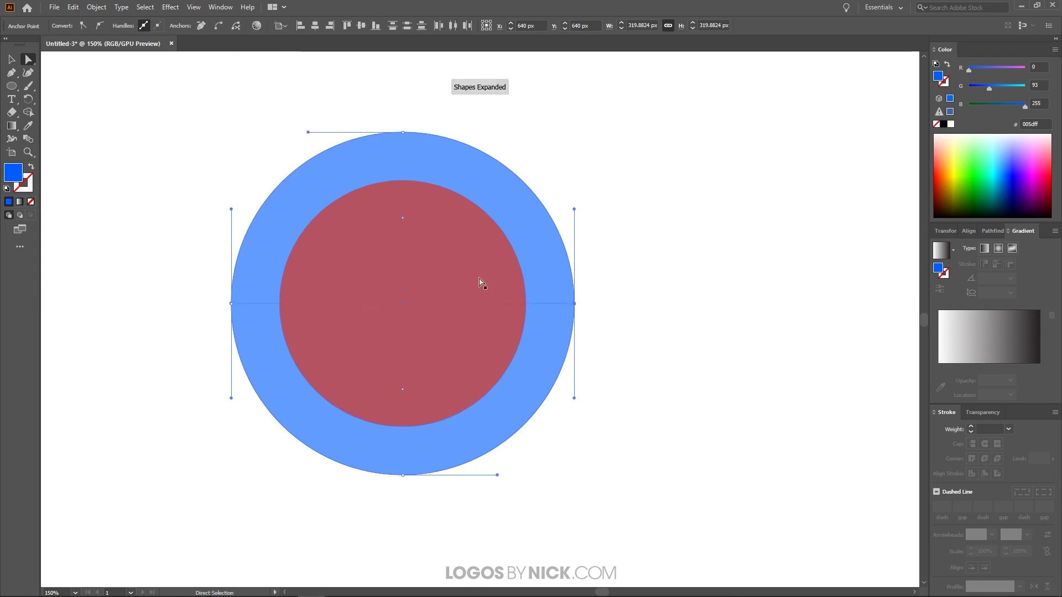
Delete the lower half of the cut blue circle.
left_click(12, 60)
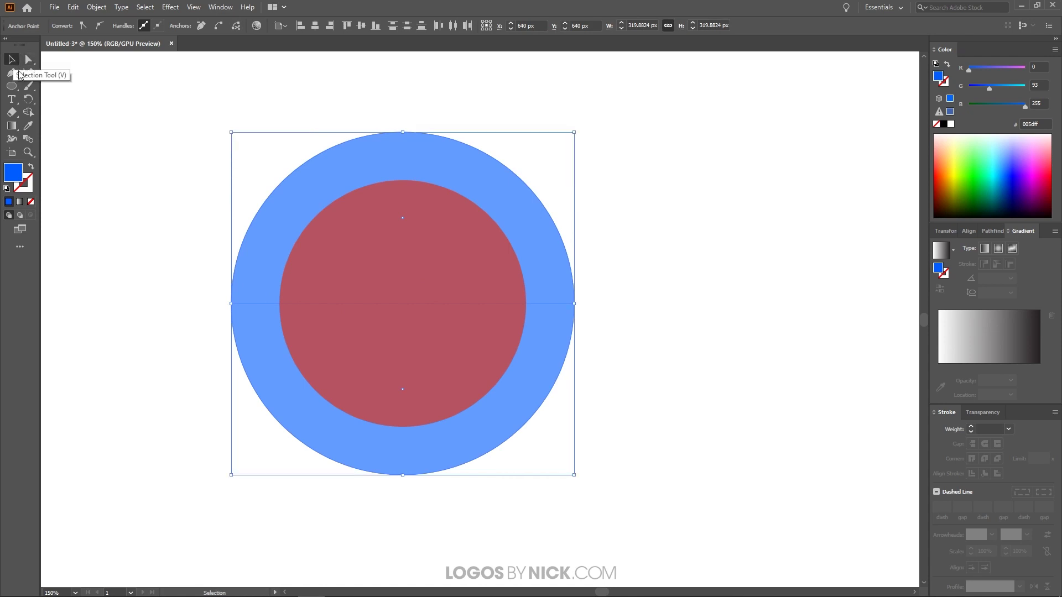
left_click(776, 259)
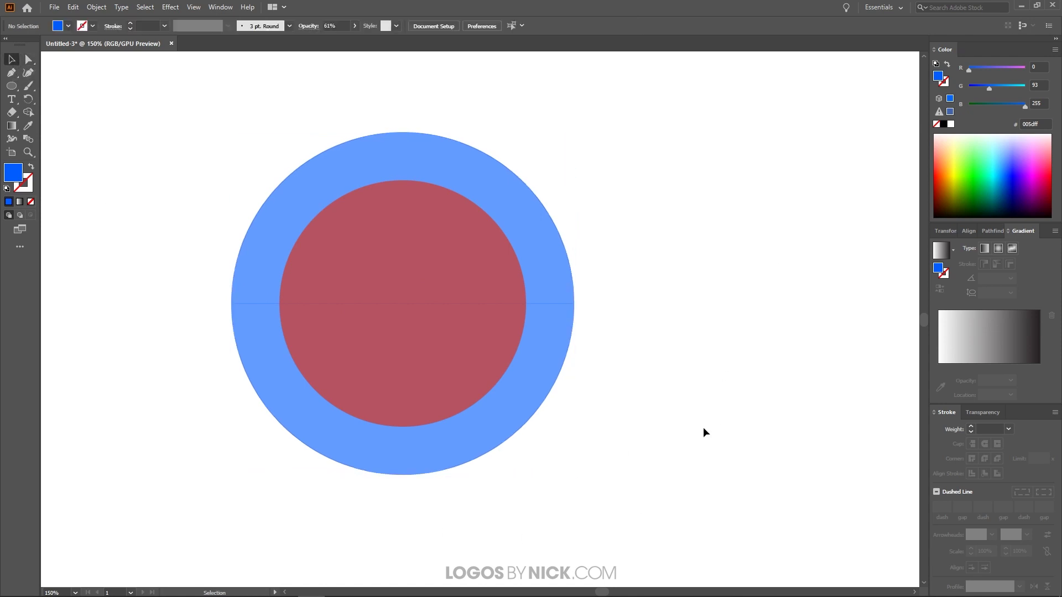
left_click_drag(546, 357, 765, 436)
key("Delete")
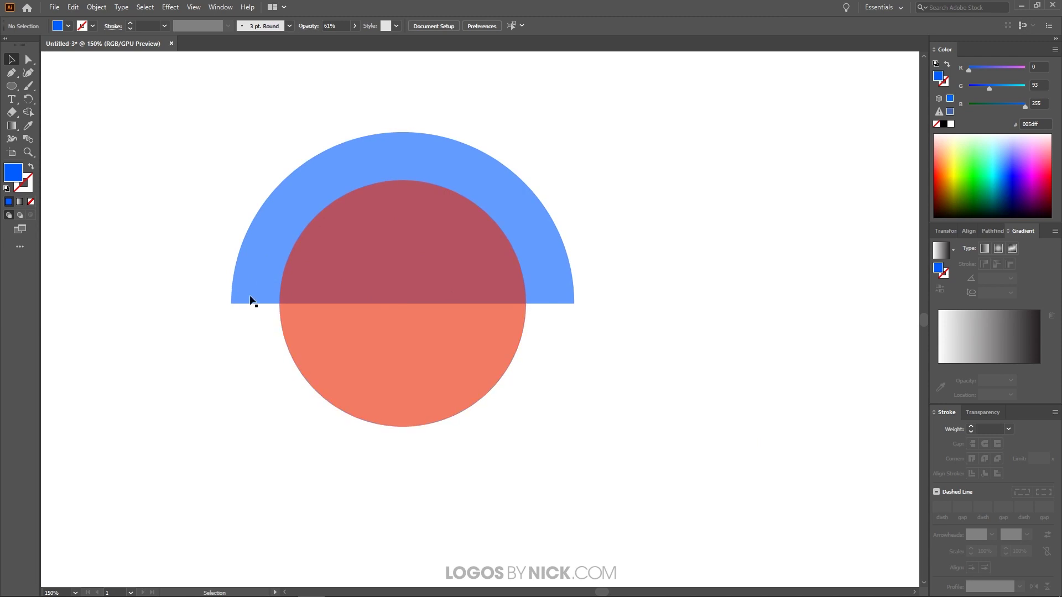
Close the blue semicircle's open path by joining its left and right end points with the Pen tool.
left_click(255, 244)
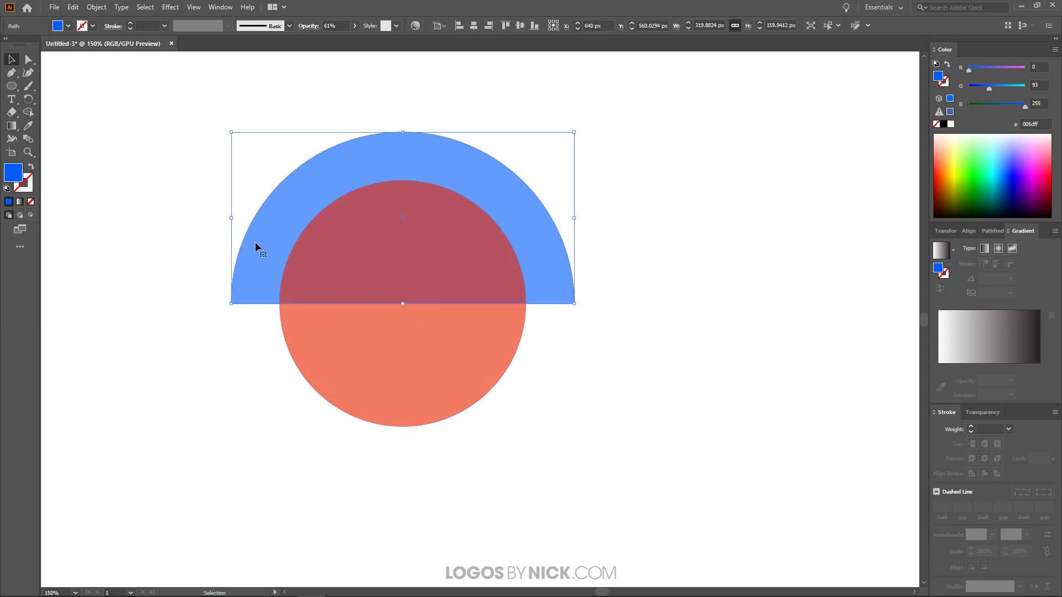
left_click(9, 77)
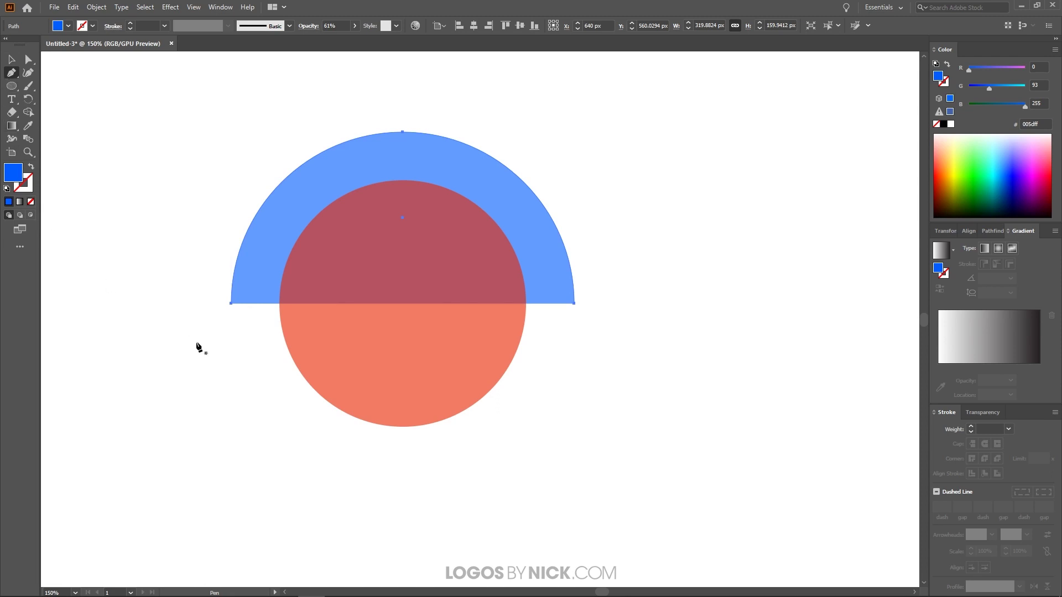
left_click(231, 303)
left_click(573, 304)
Move the red circle and blue semicircle toward the artboard's left side and place a copy beside them, rotated 180°.
key("ctrl+0")
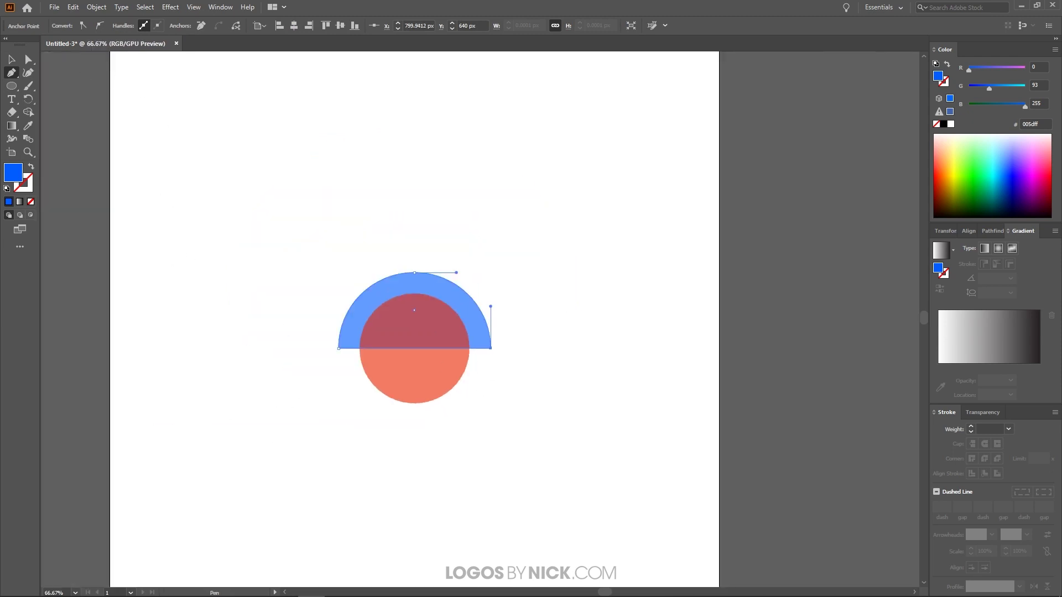
left_click(12, 59)
left_click_drag(536, 451, 290, 206)
left_click_drag(417, 317, 398, 349)
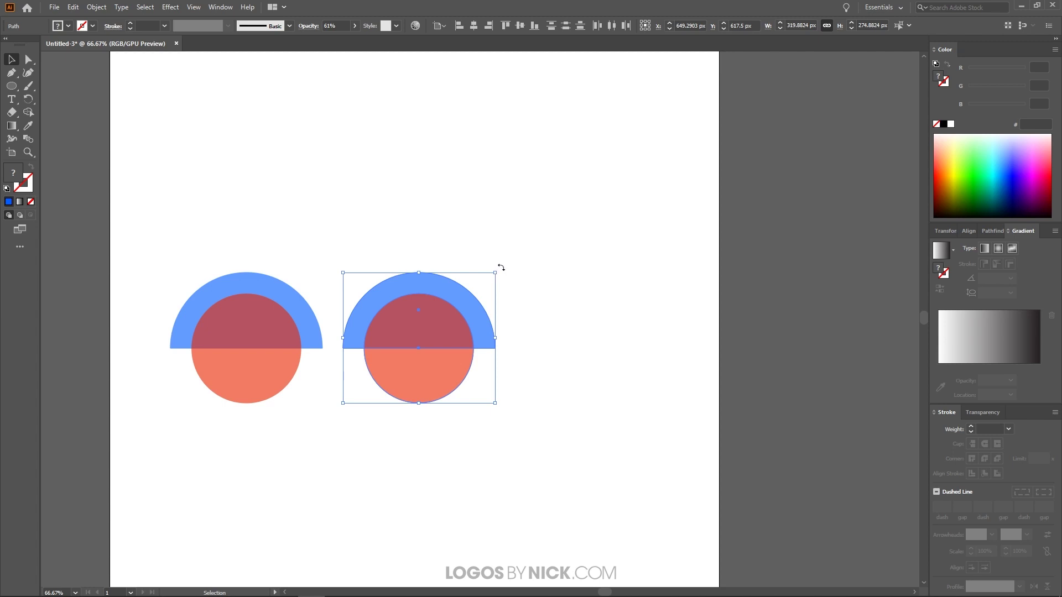
left_click_drag(501, 267, 345, 405)
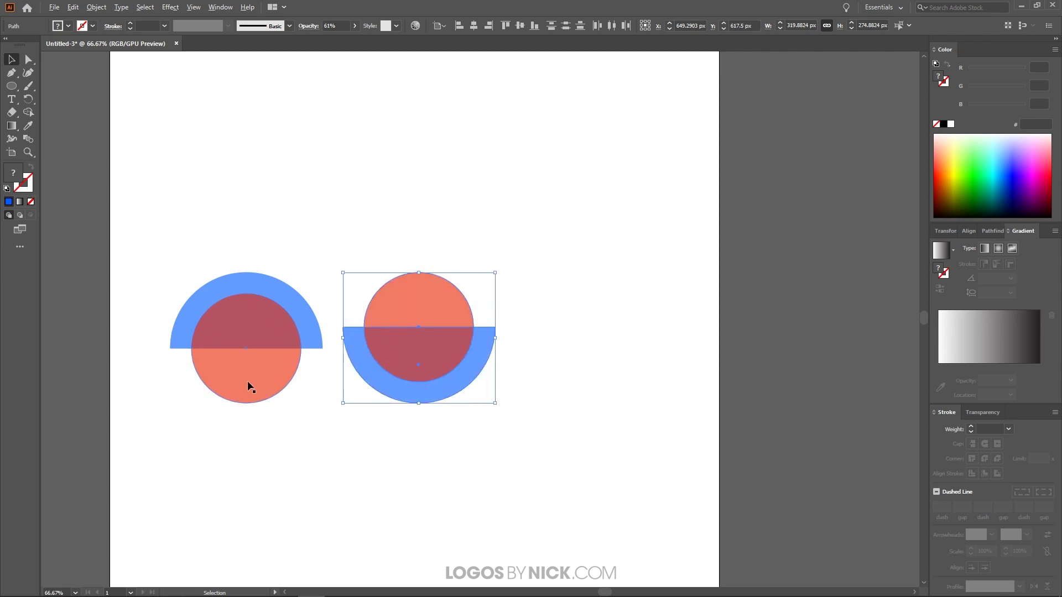
Snap the rotated copy's red circle edge to the original semicircle's lower right corner so the blue bands form a continuous wave.
scroll(249, 381, "up", 1)
scroll(342, 331, "up", 1)
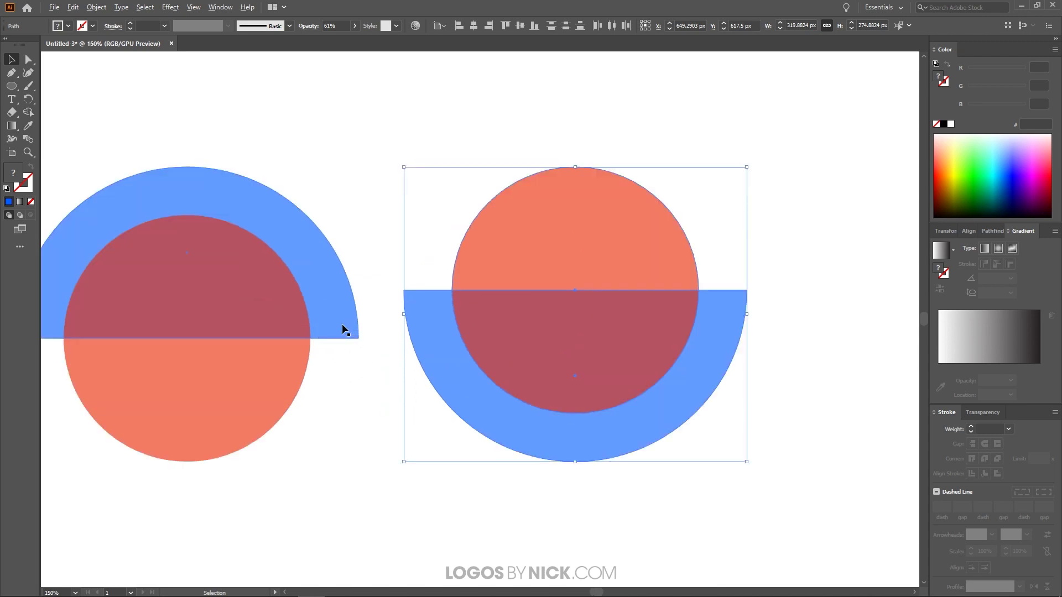
key("a")
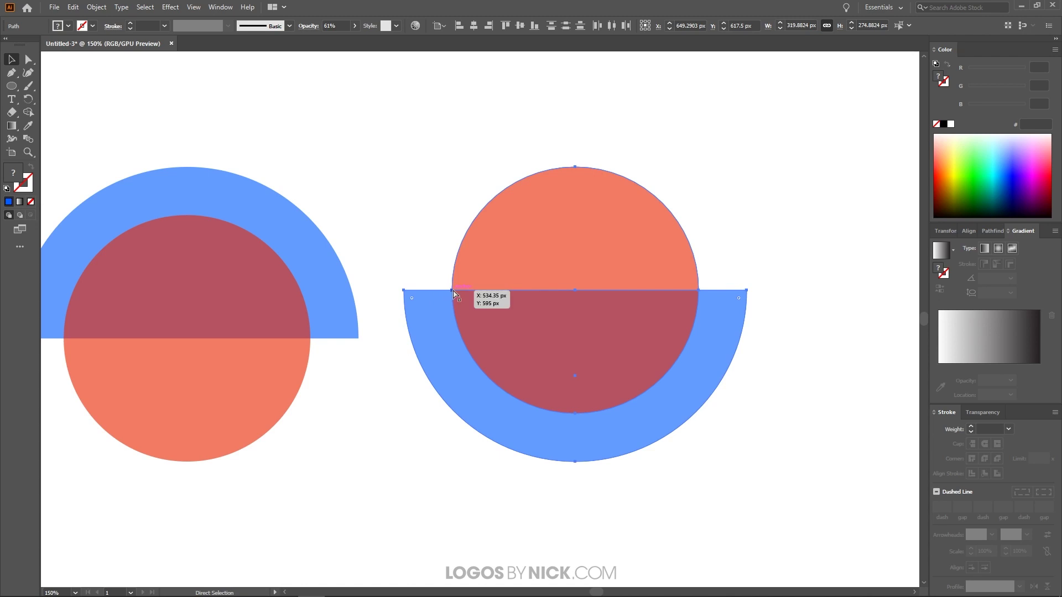
left_click_drag(452, 292, 359, 337)
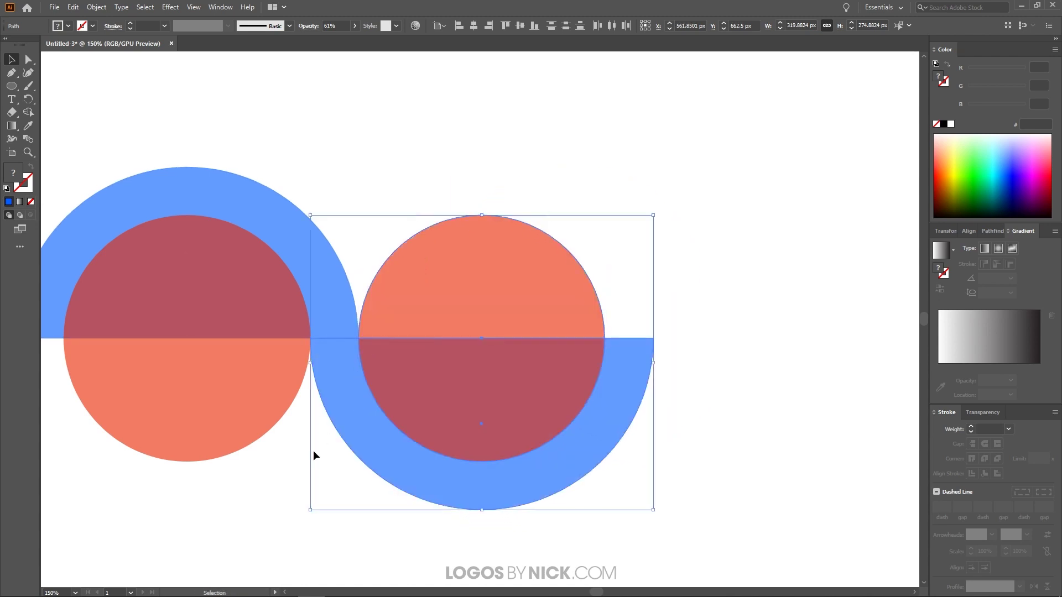
Duplicate both circles and their blue semicircles, and place the copy at the pair's right end to extend the wave to four circles.
scroll(328, 375, "down", 2)
left_click_drag(454, 470, 212, 260)
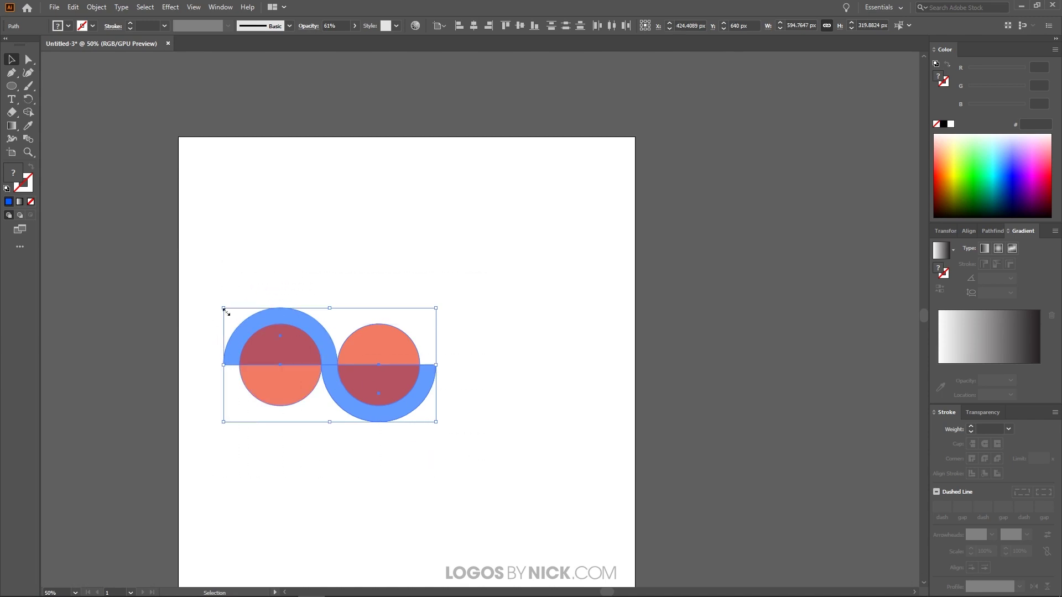
left_click_drag(272, 381, 468, 380)
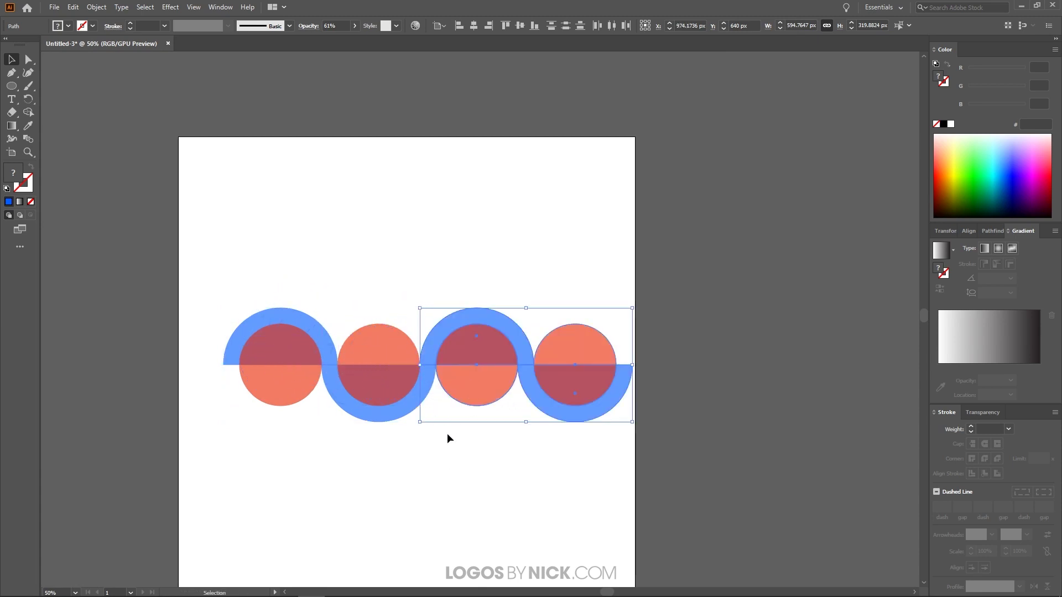
scroll(439, 365, "up", 4)
scroll(439, 366, "down", 4)
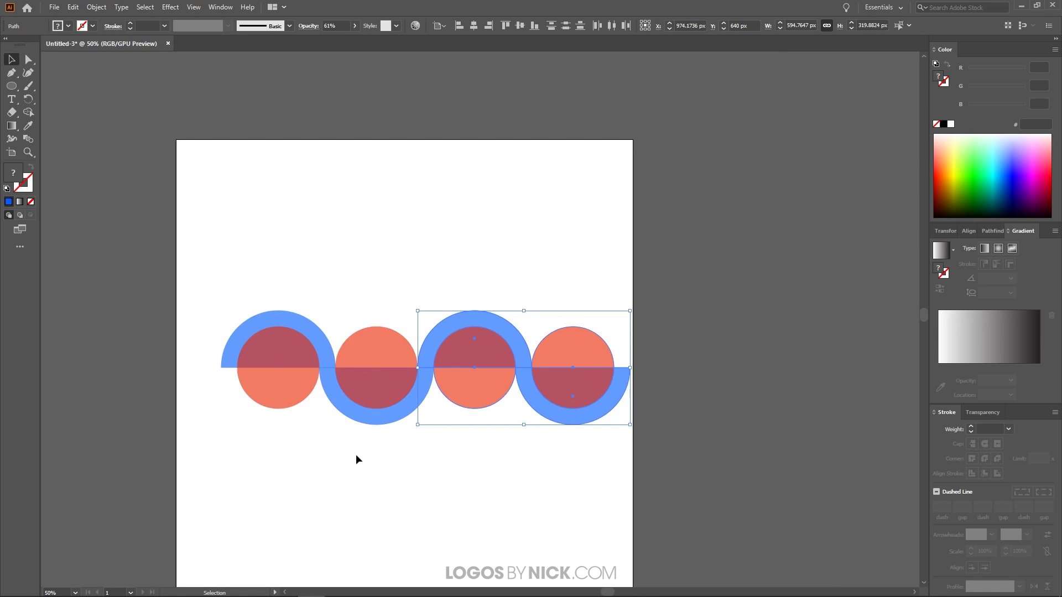
scroll(387, 453, "up", 1)
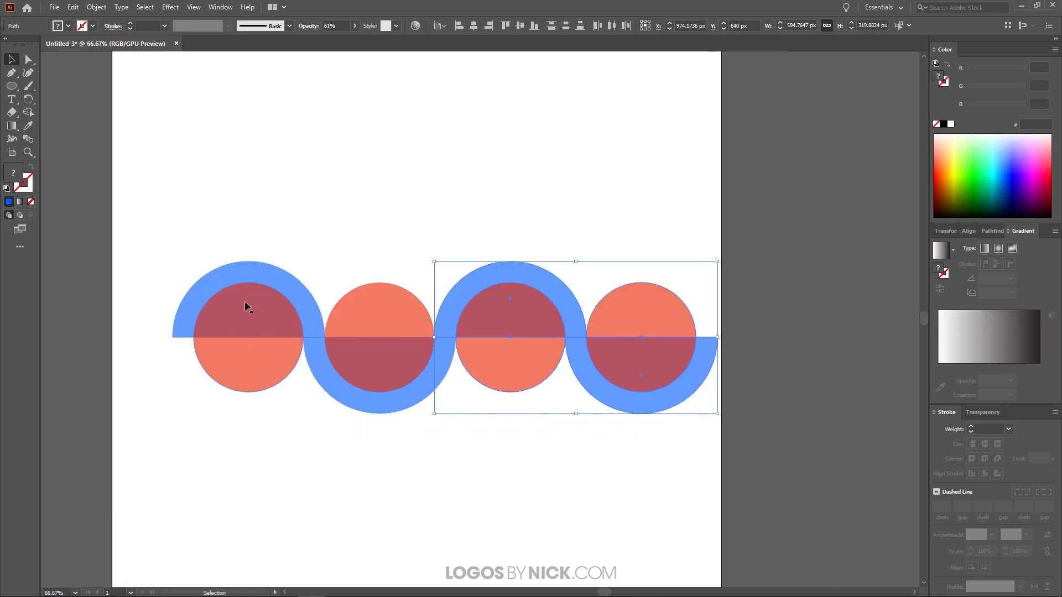
left_click(546, 492)
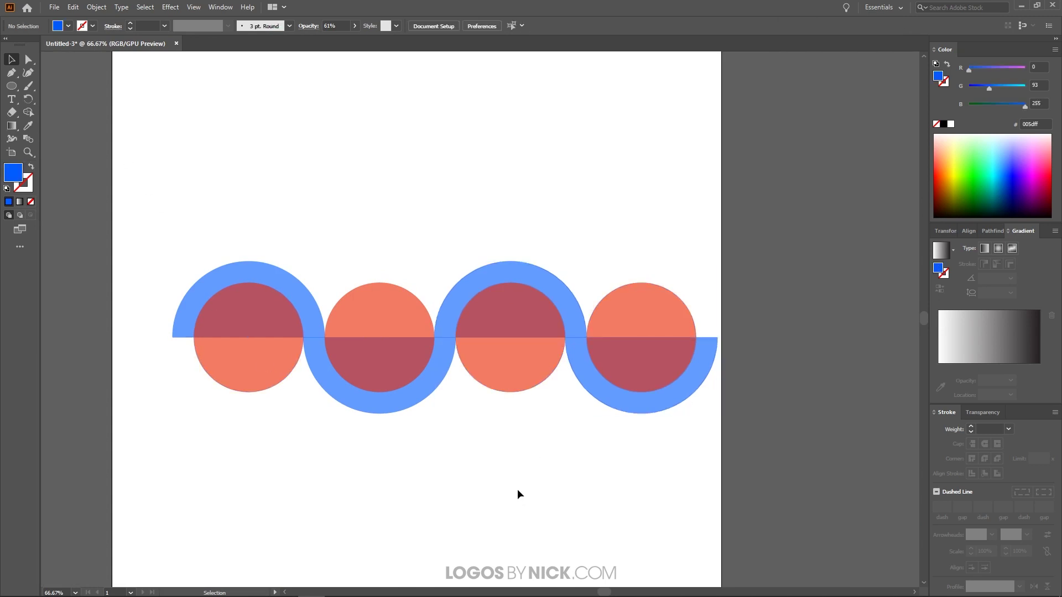
Center the entire four-circle wave horizontally on the artboard and scale it down proportionally to about 1075 px wide.
left_click_drag(782, 464, 147, 222)
left_click_drag(512, 337, 490, 330)
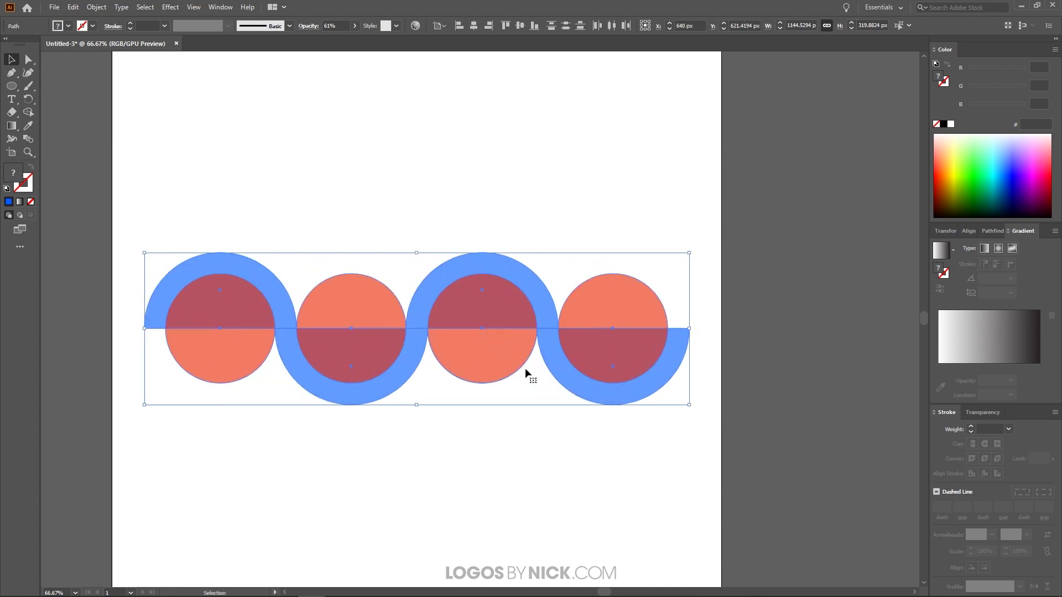
left_click_drag(690, 407, 674, 421)
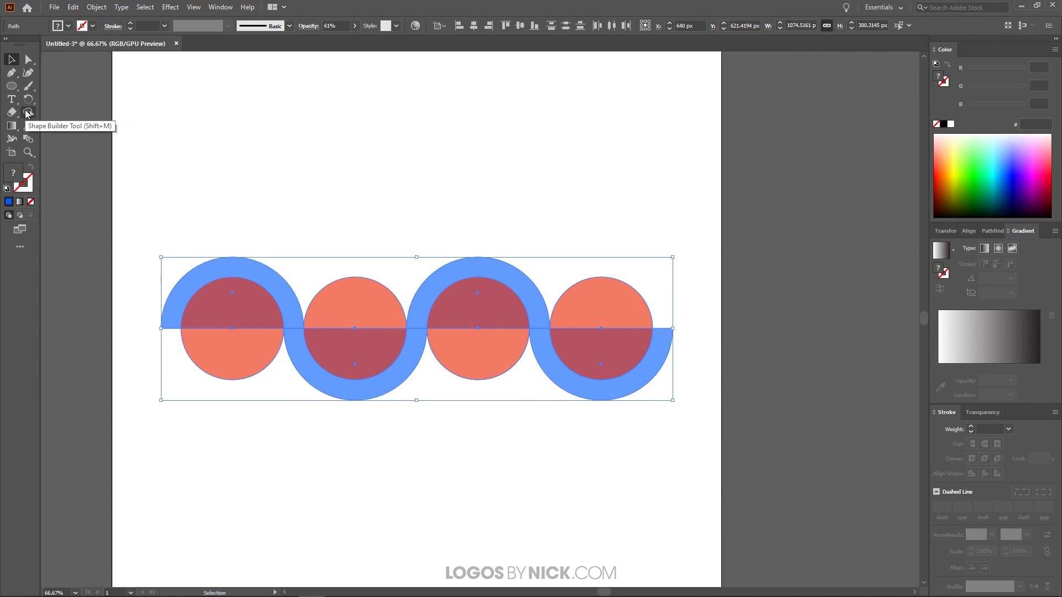
With the Shape Builder tool, merge the blue semicircle bands into one winding band and unite the two halves of each of the four circles.
key("shift+m")
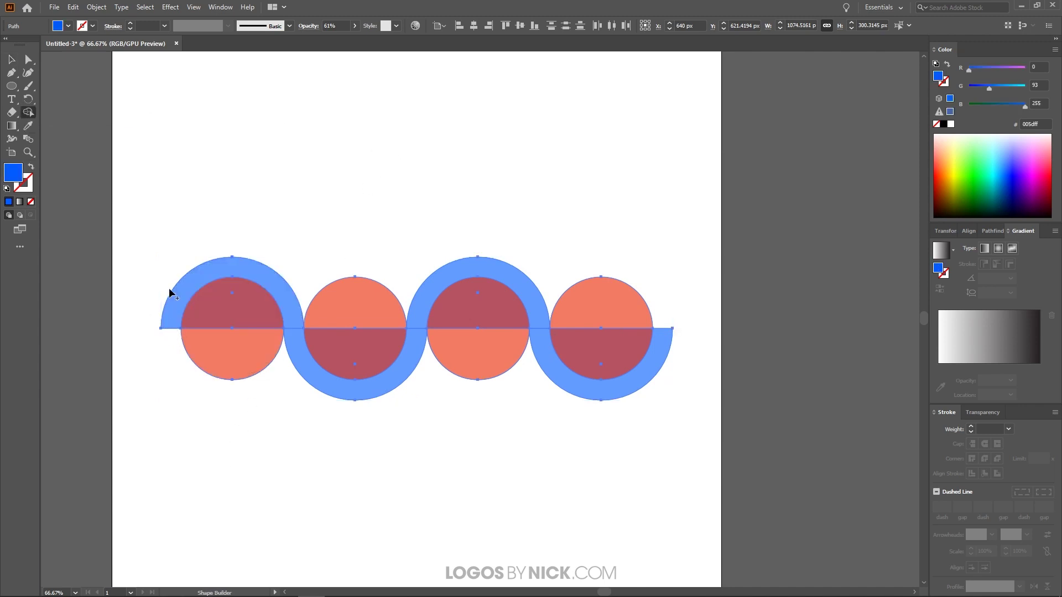
mouse_move(187, 280)
left_mouse_down()
mouse_move(230, 268)
mouse_move(265, 280)
mouse_move(287, 299)
mouse_move(315, 381)
mouse_move(364, 396)
mouse_move(397, 375)
mouse_move(439, 294)
mouse_move(472, 272)
mouse_move(507, 280)
mouse_move(545, 338)
left_mouse_up()
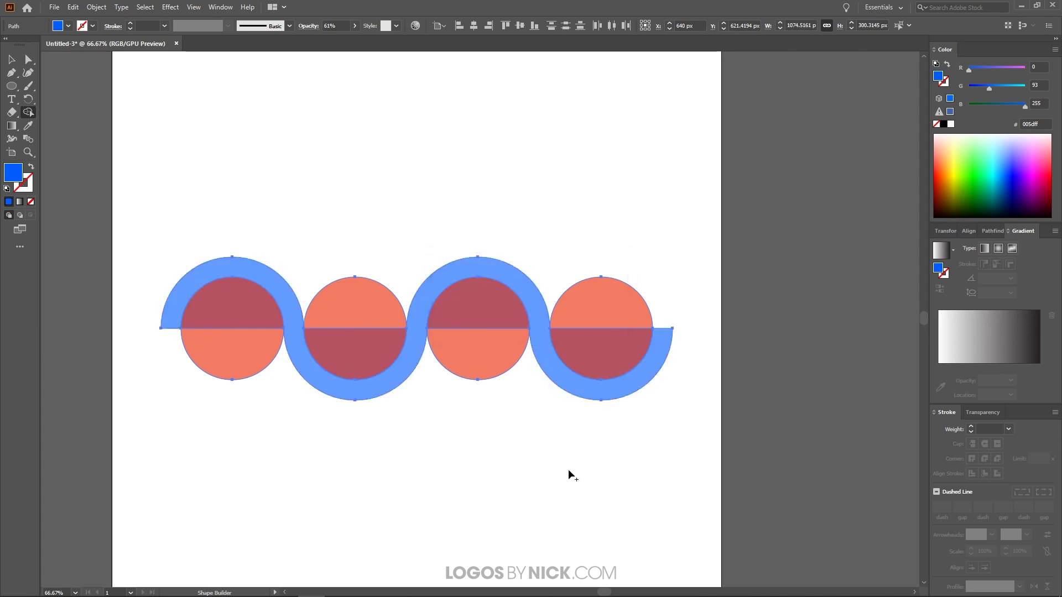
left_click_drag(233, 306, 235, 349)
mouse_move(334, 367)
left_mouse_down()
mouse_move(360, 334)
mouse_move(360, 354)
left_mouse_up()
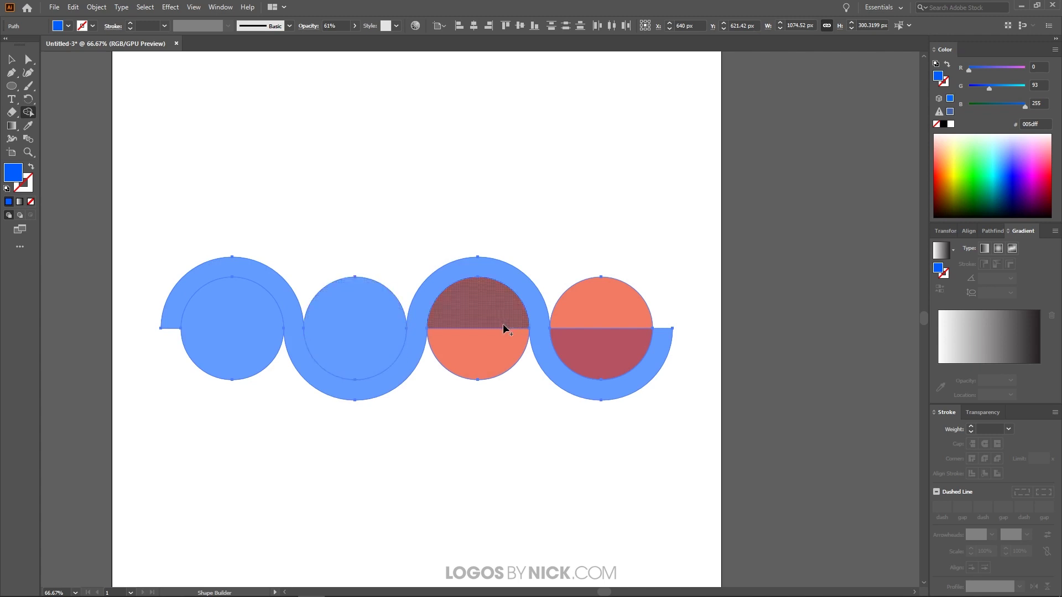
left_click_drag(486, 324, 490, 349)
left_click_drag(632, 336, 613, 343)
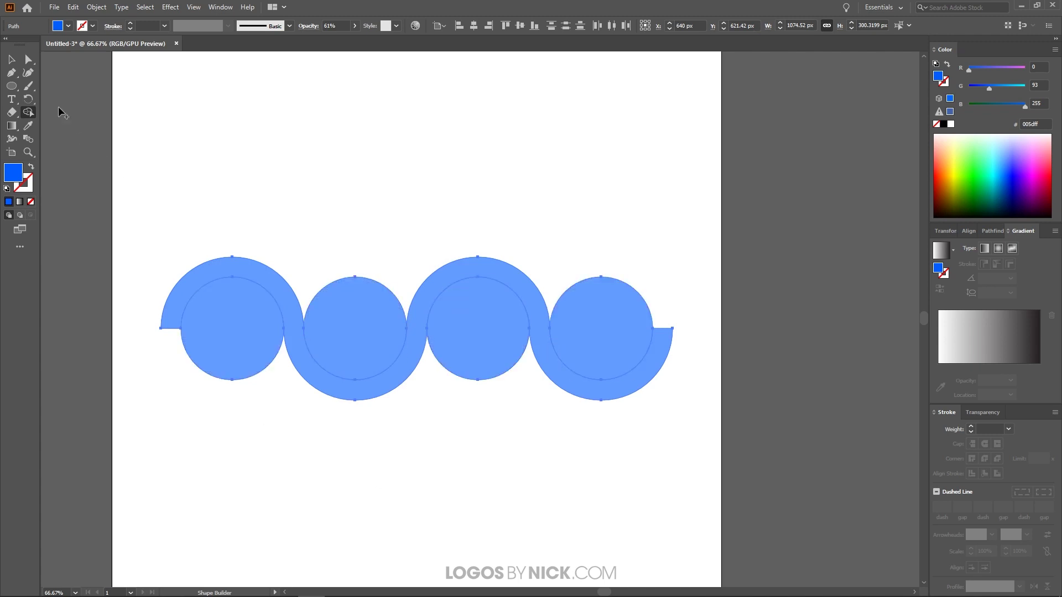
left_click(11, 59)
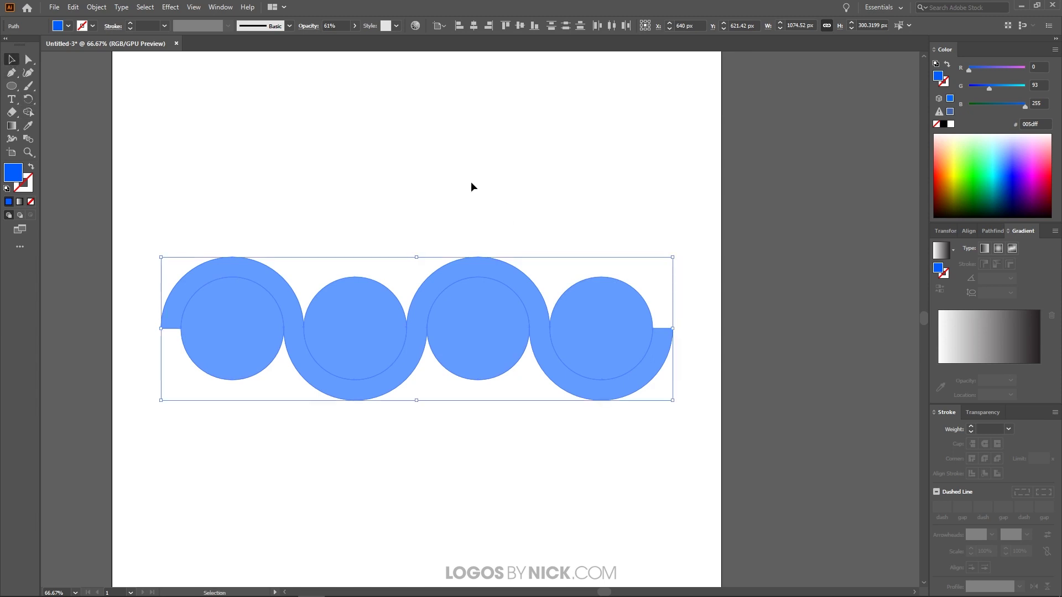
left_click(457, 183)
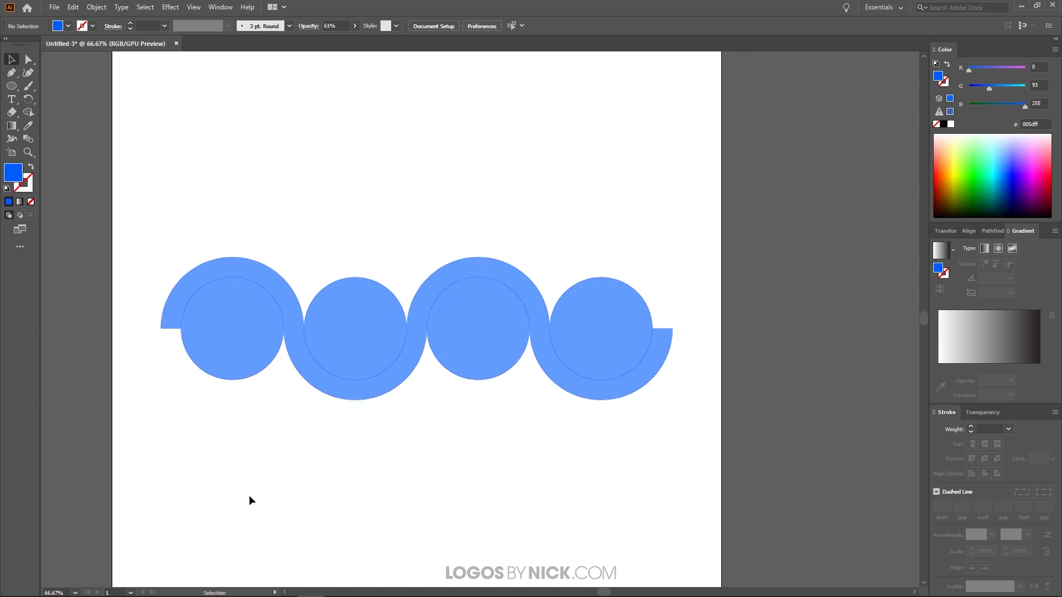
Fill the winding band with bright green (3eff06).
mouse_move(372, 389)
left_mouse_down()
mouse_move(386, 500)
mouse_move(332, 514)
left_mouse_up()
key("ctrl+z")
left_click(971, 169)
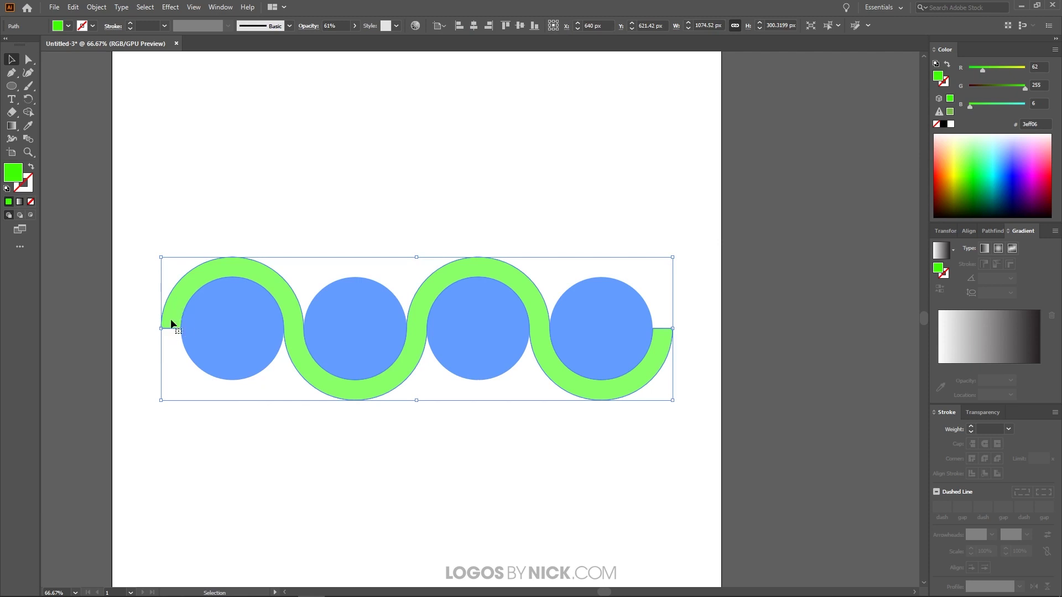
Round the corners at both ends of the green band to the maximum, about 21 px.
left_click(29, 60)
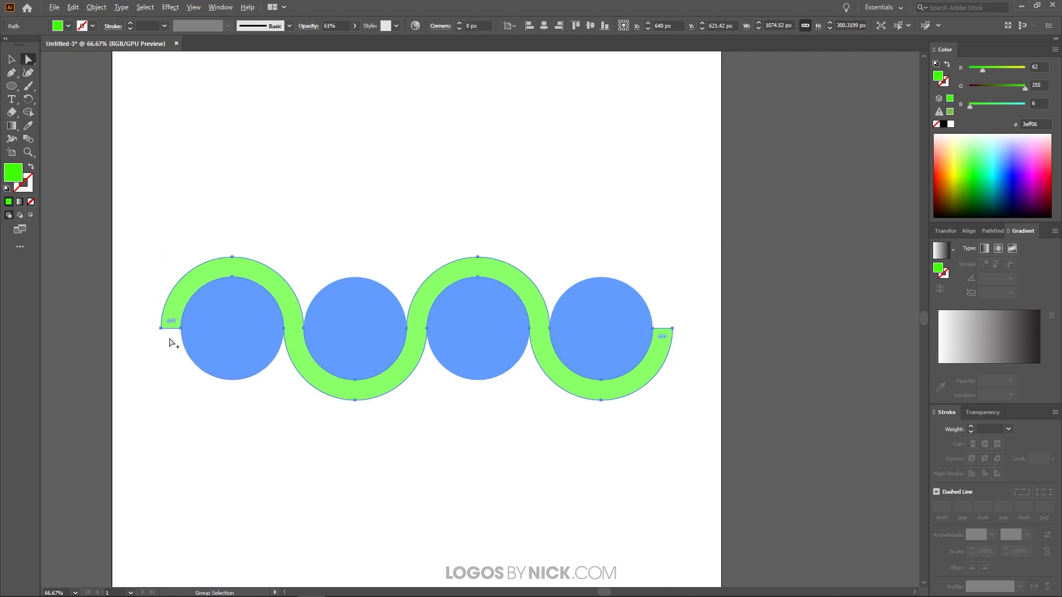
scroll(173, 337, "up", 3)
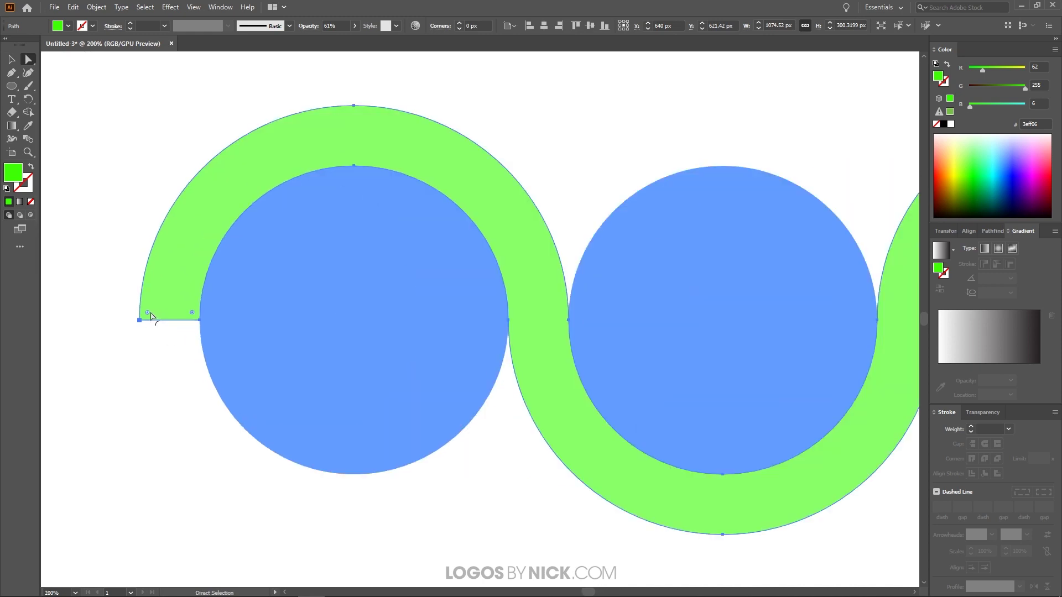
left_click_drag(148, 315, 164, 284)
scroll(172, 354, "down", 4)
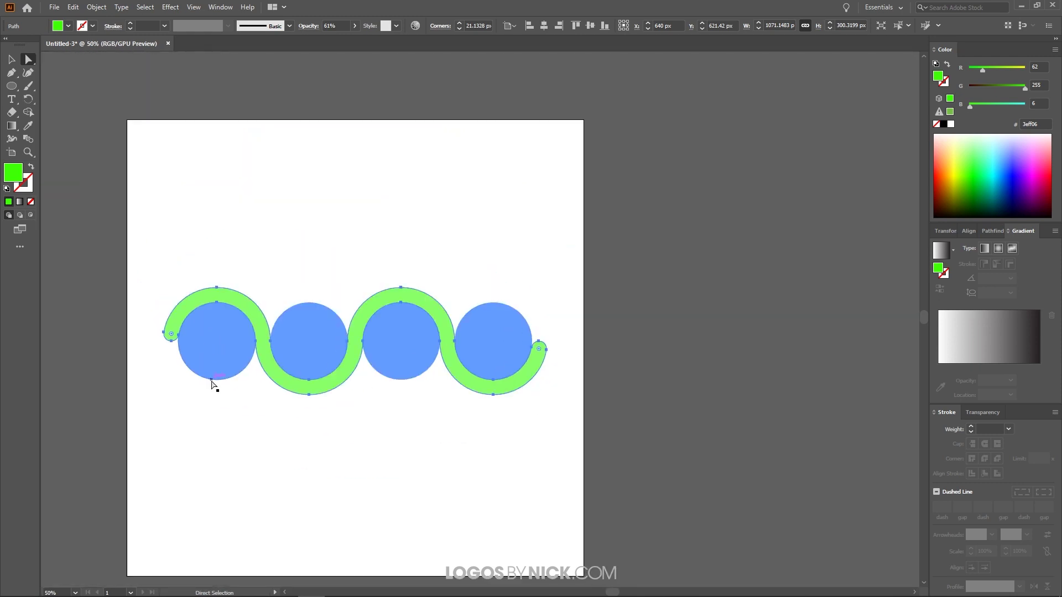
scroll(207, 365, "up", 1)
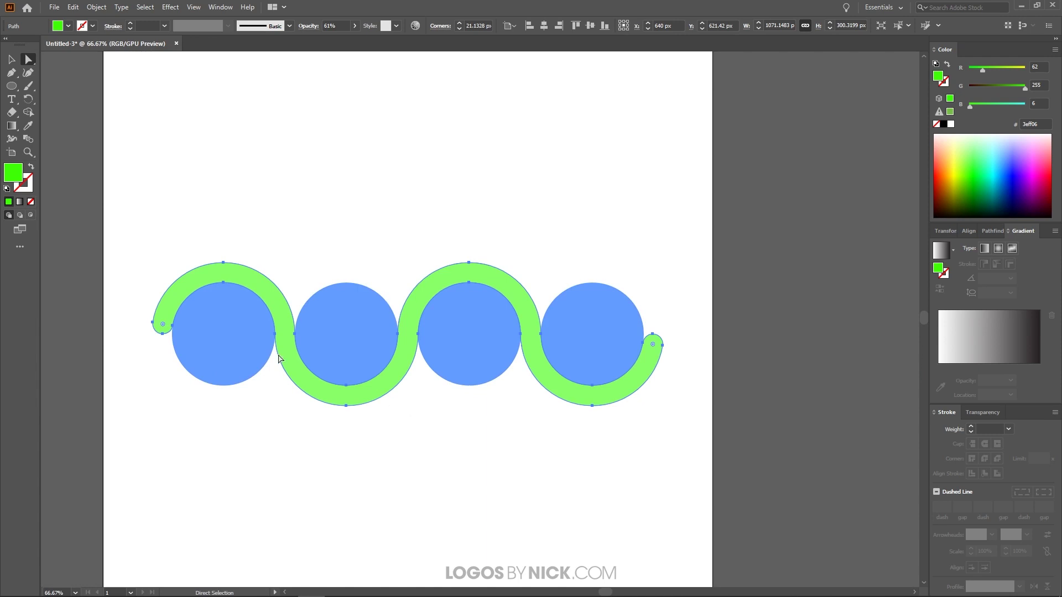
Set the opacity of the green band and all four blue circles to 100%.
left_click(11, 59)
left_click_drag(689, 475, 124, 189)
left_click(355, 26)
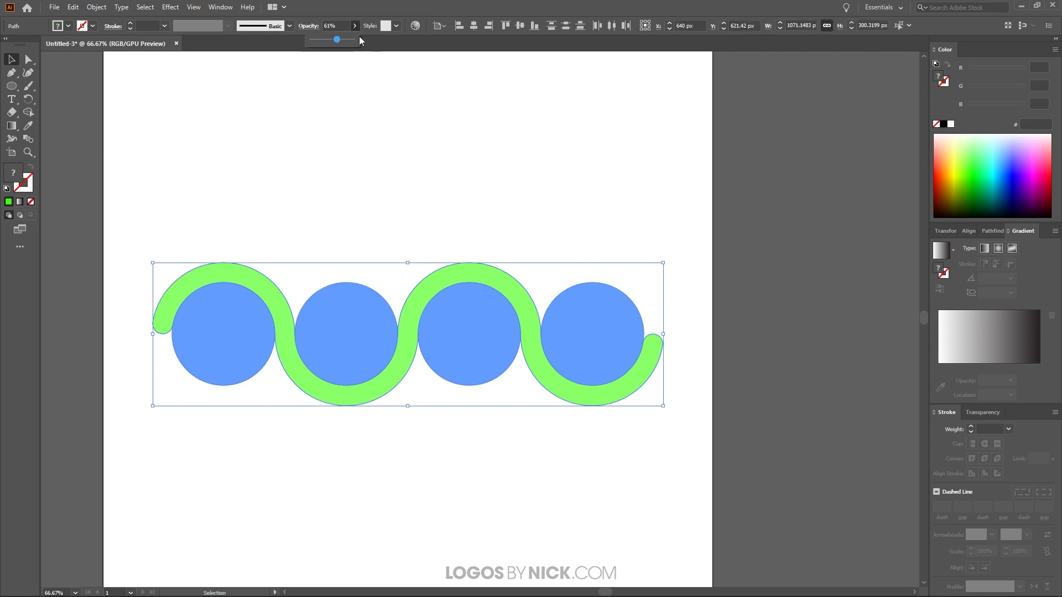
left_click(484, 223)
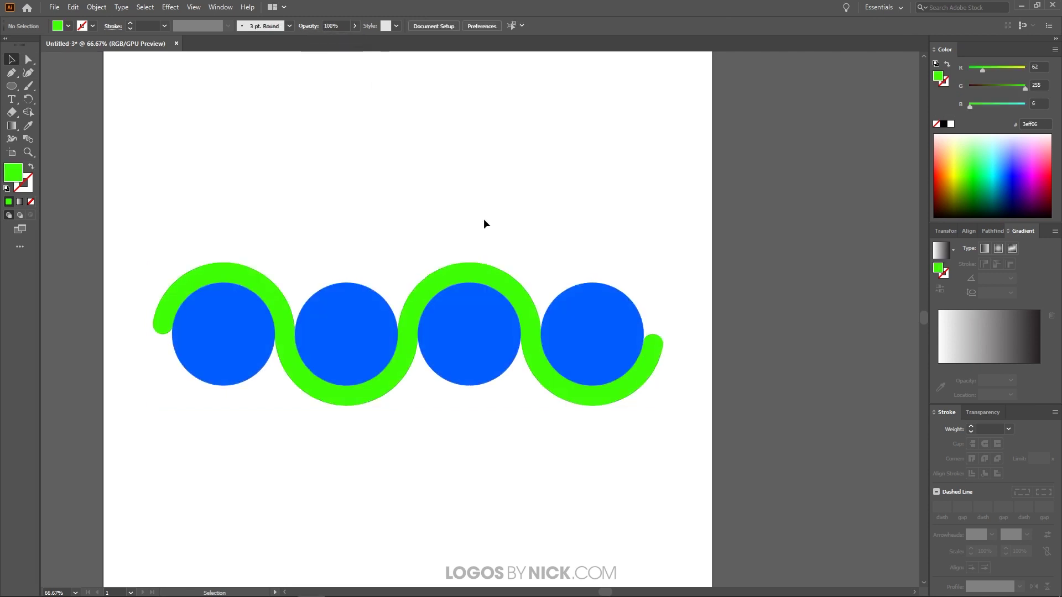
Fill the leftmost circle with a linear gradient from white to light grey (K about 34.5%).
left_click(219, 332)
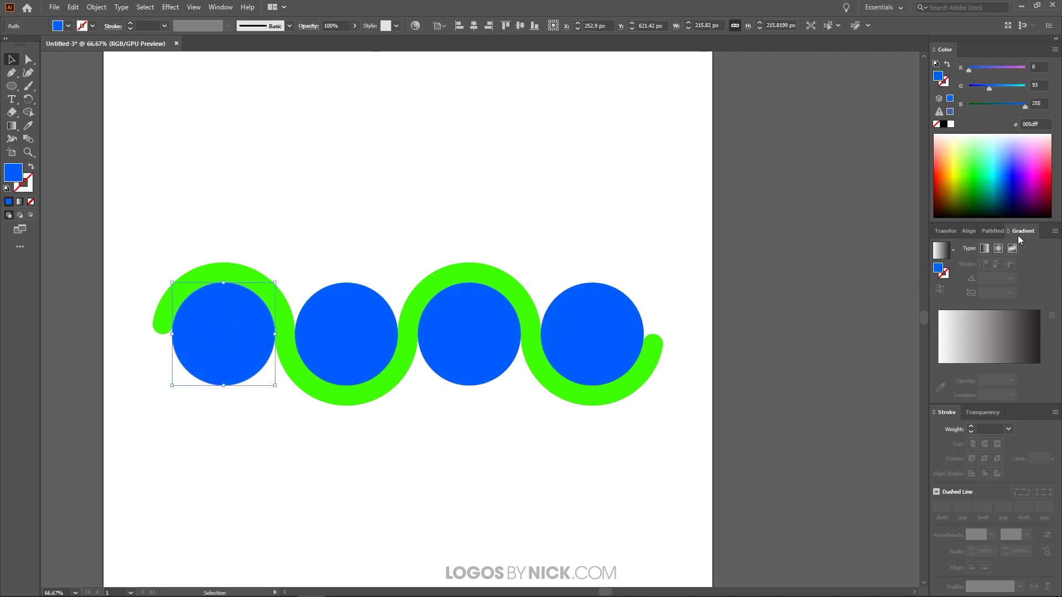
left_click(941, 254)
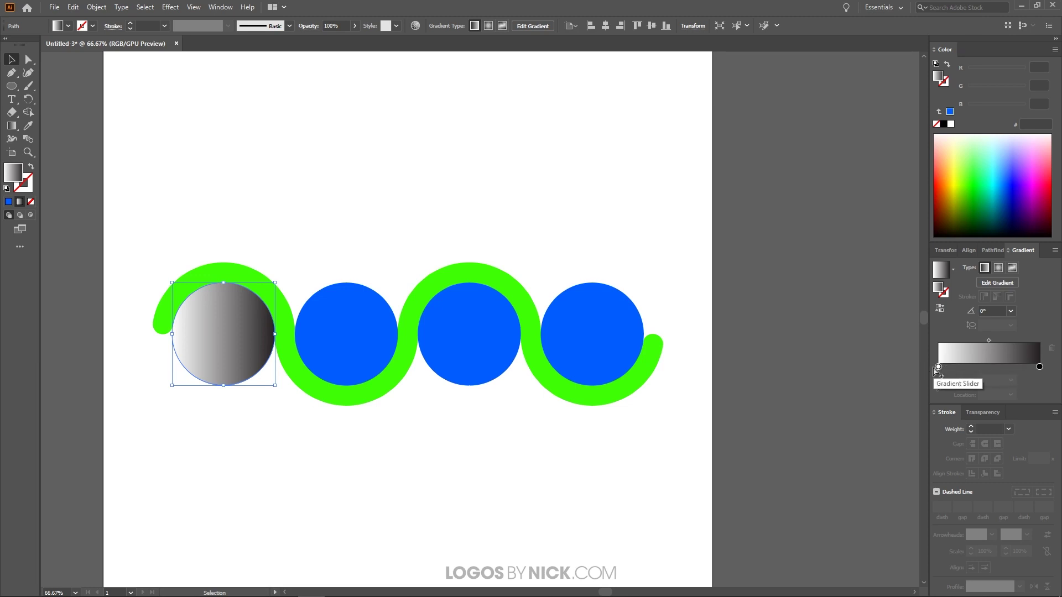
double_click(1040, 367)
left_click_drag(976, 477, 955, 478)
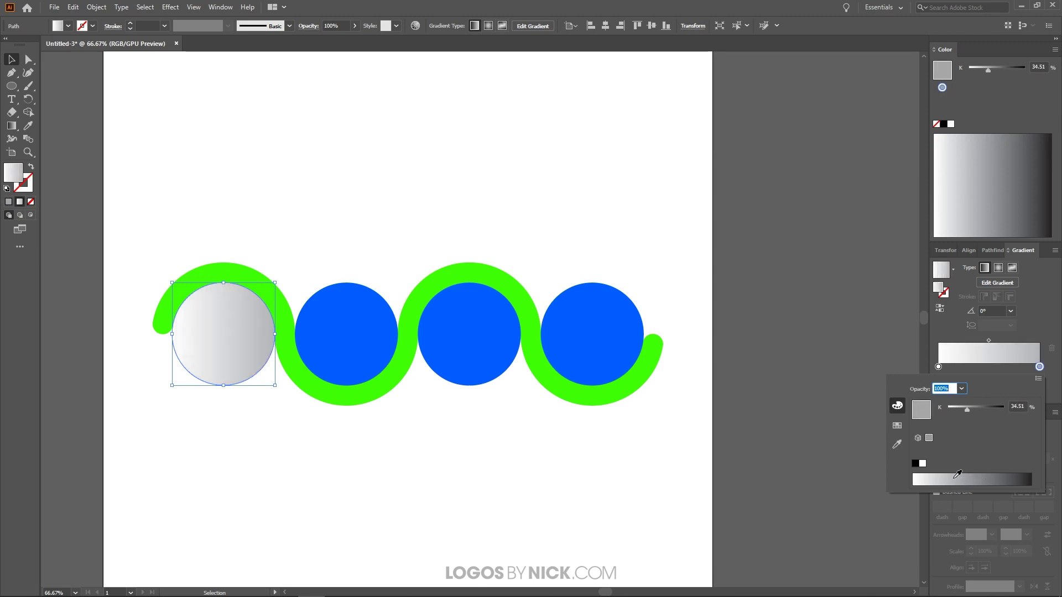
left_click(1048, 376)
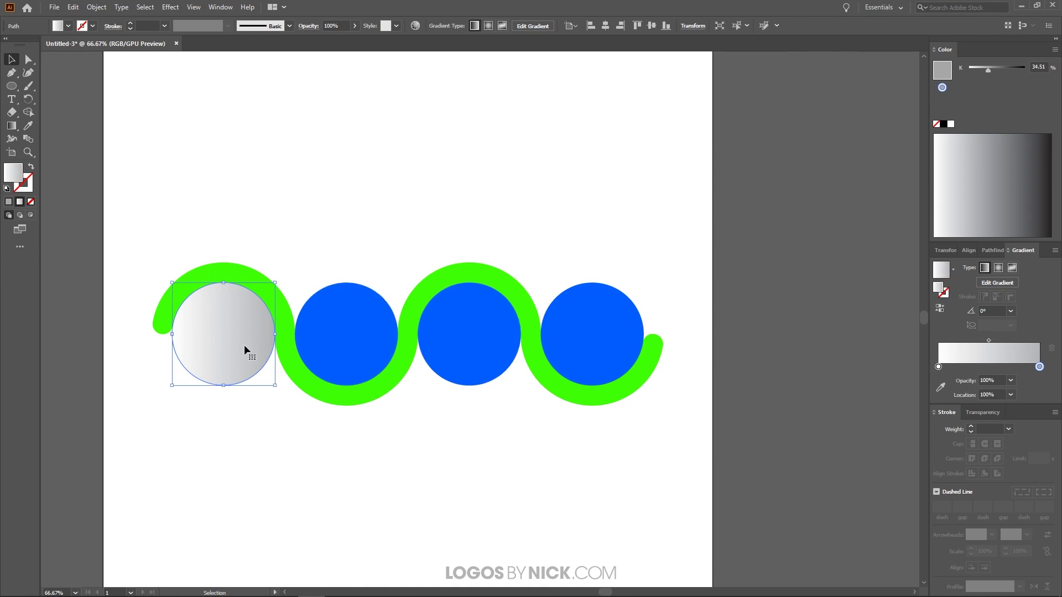
Paste a copy of the gradient circle in place, shrink it slightly about its center, and rotate it 180° to reverse its gradient.
left_click(72, 7)
left_click(91, 60)
left_click(74, 7)
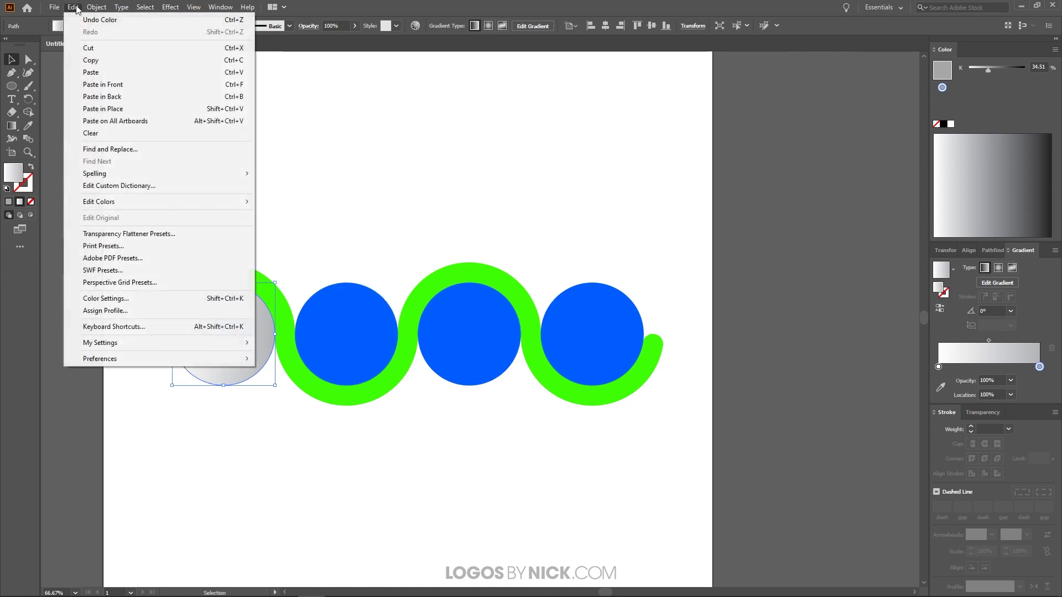
left_click(119, 108)
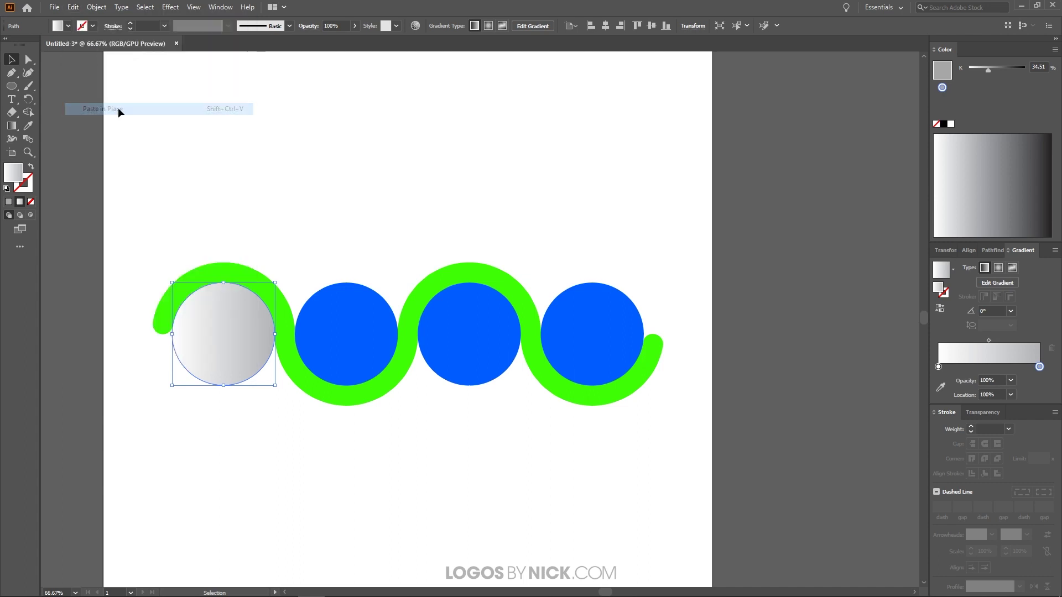
key("ctrl+1")
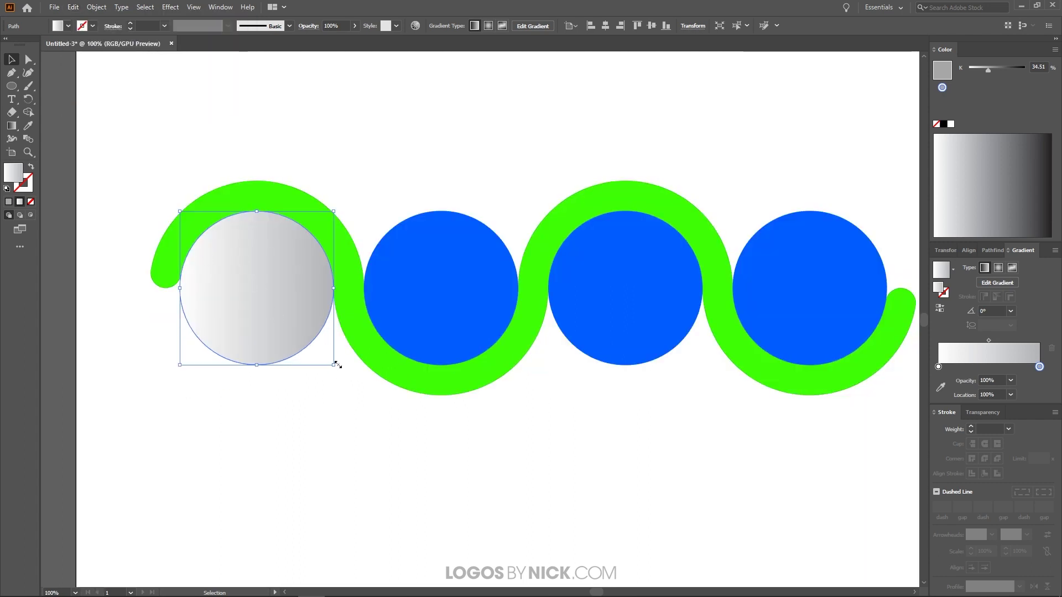
mouse_move(333, 366)
left_mouse_down()
mouse_move(315, 350)
mouse_move(326, 365)
left_mouse_up()
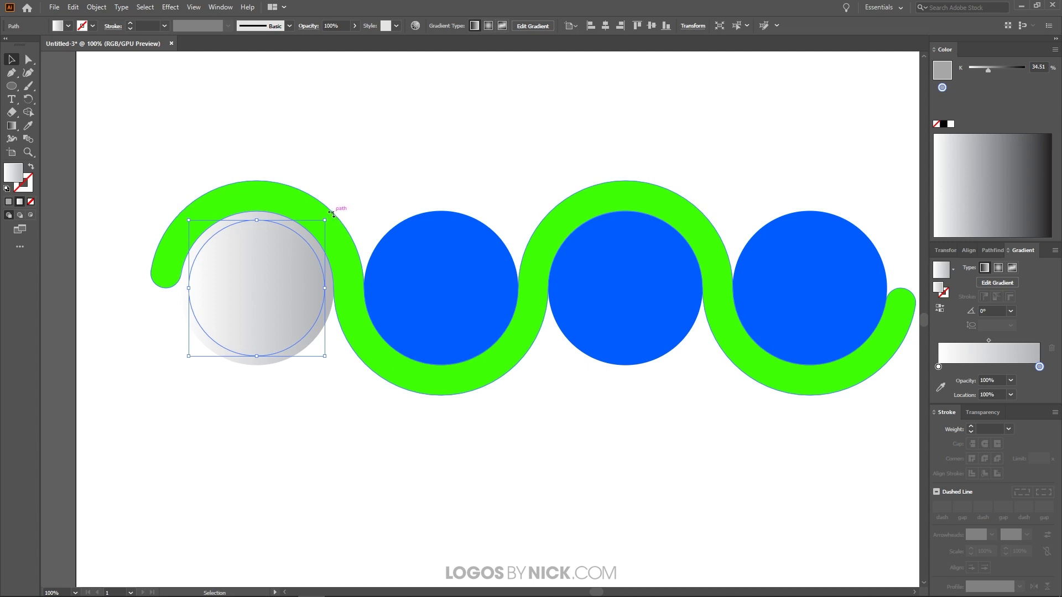
left_click_drag(326, 214, 179, 356)
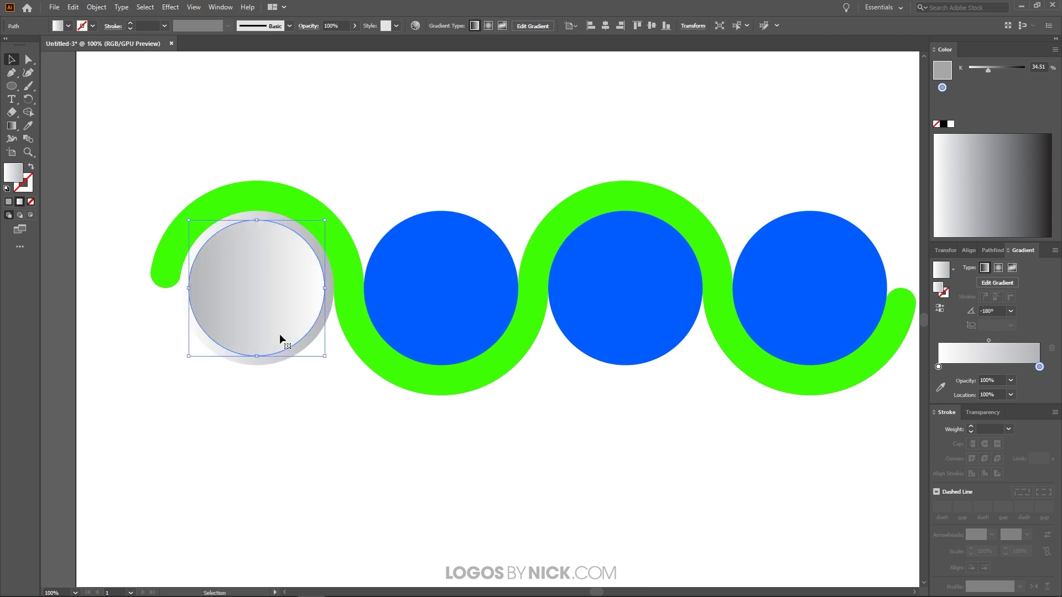
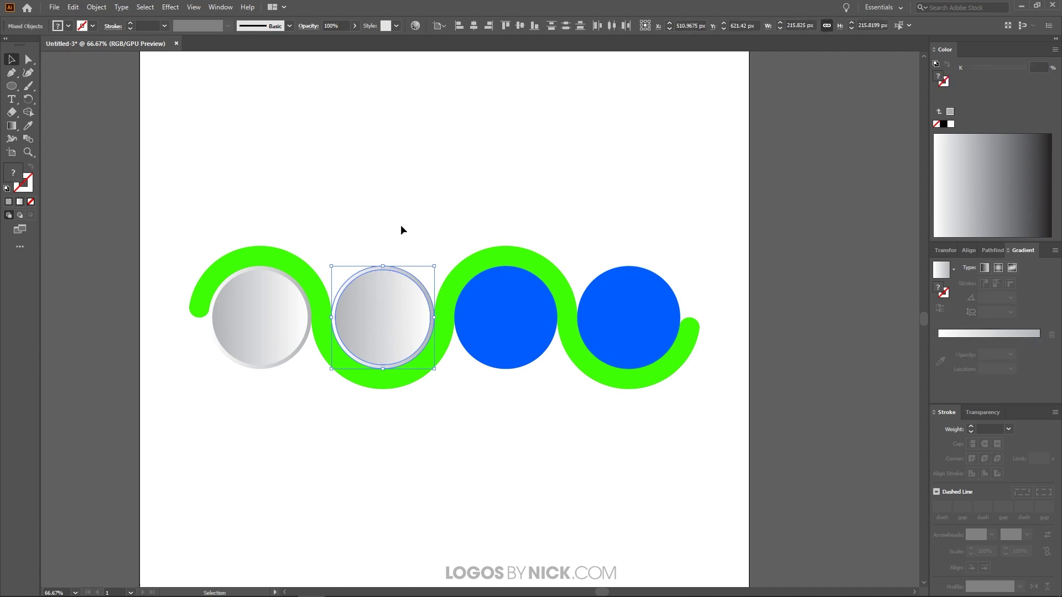
Remove the blue circle behind the second gradient circle, and place a copy of that gradient circle exactly over the third blue circle.
left_click(387, 301, "shift")
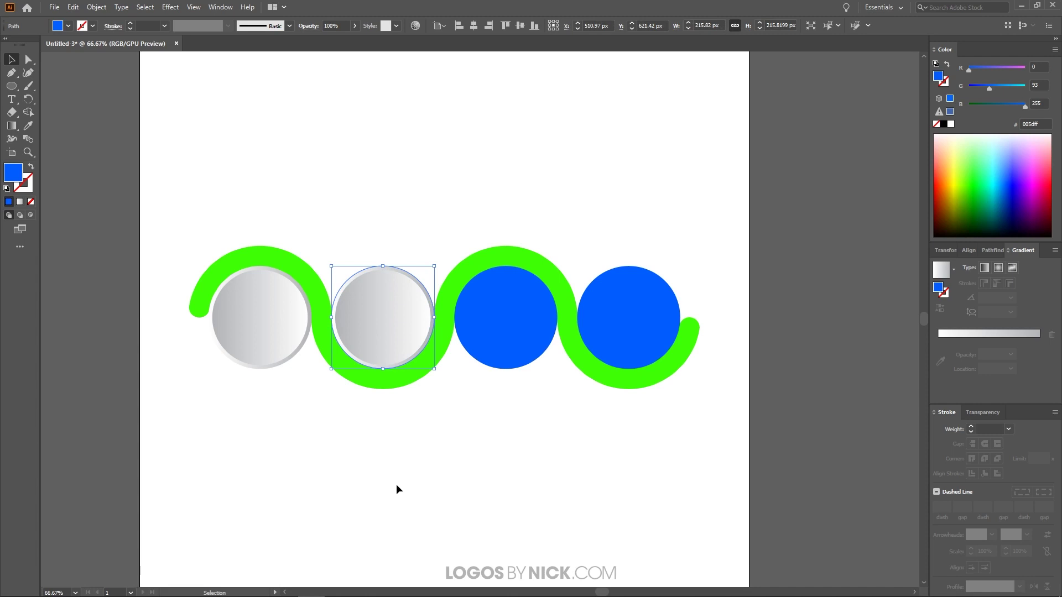
left_click(314, 178)
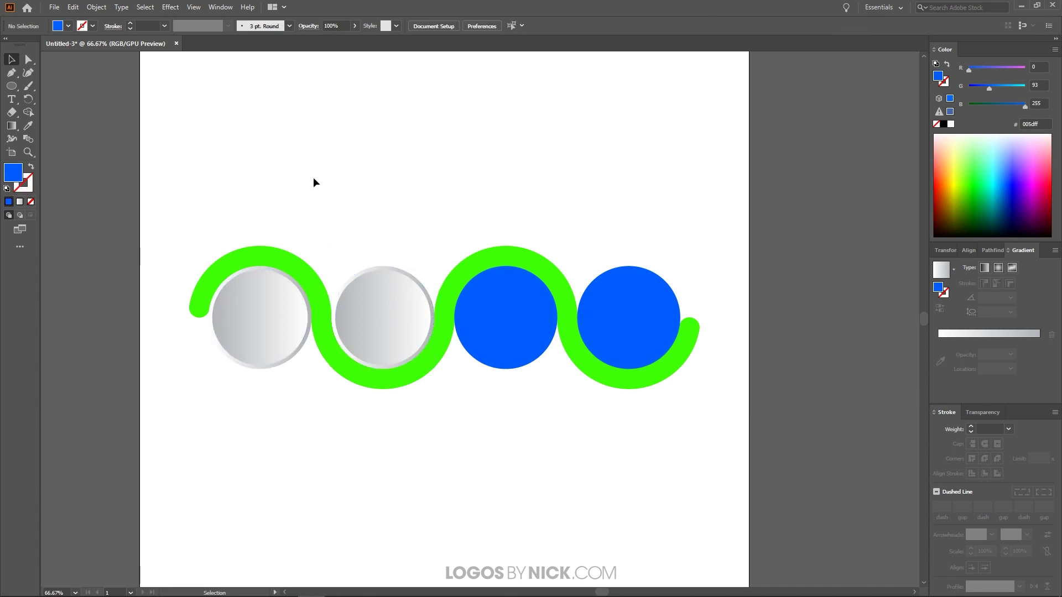
left_click(382, 307)
left_click_drag(385, 311, 507, 311)
left_click_drag(514, 427, 503, 316)
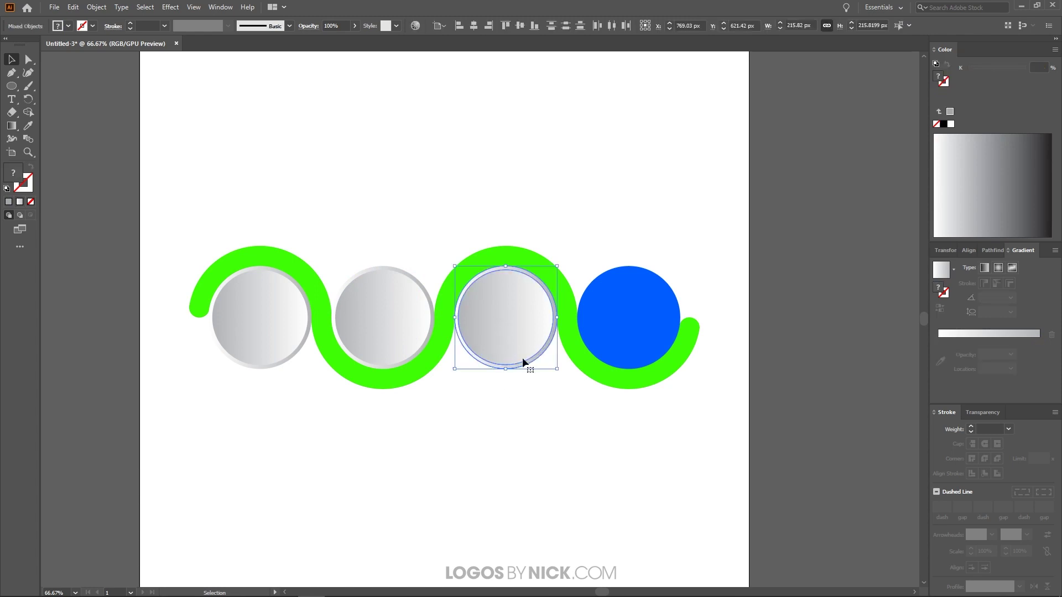
key("ctrl+shift+a")
Place a copy of the third gradient circle over the fourth blue circle and select it together with the blue circle.
left_click(631, 310)
key("ctrl+shift+a")
left_click(501, 314)
left_click_drag(487, 321, 617, 332)
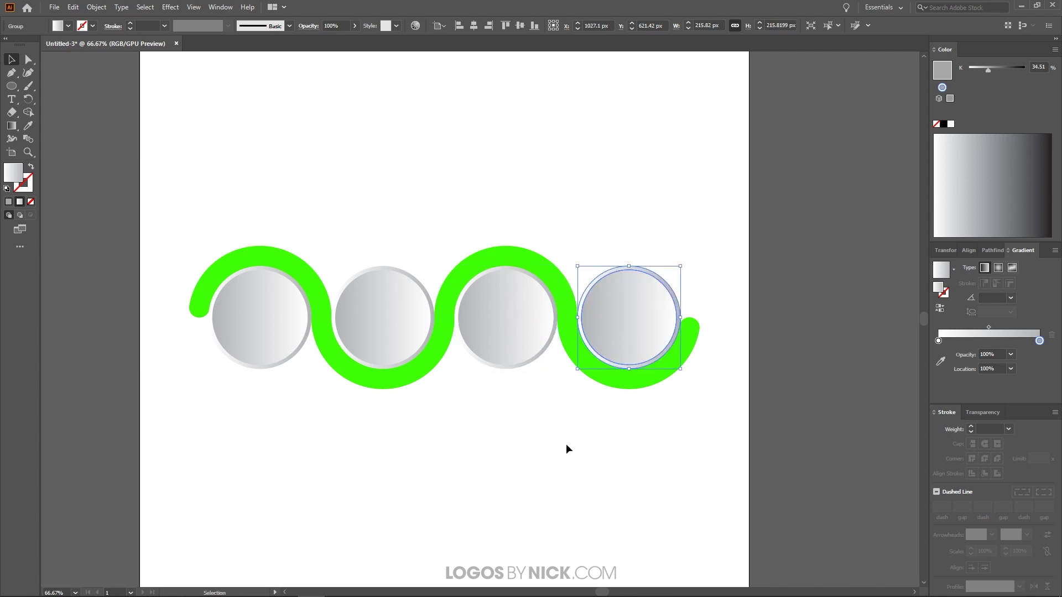
left_click(623, 439)
left_click_drag(621, 192, 642, 324)
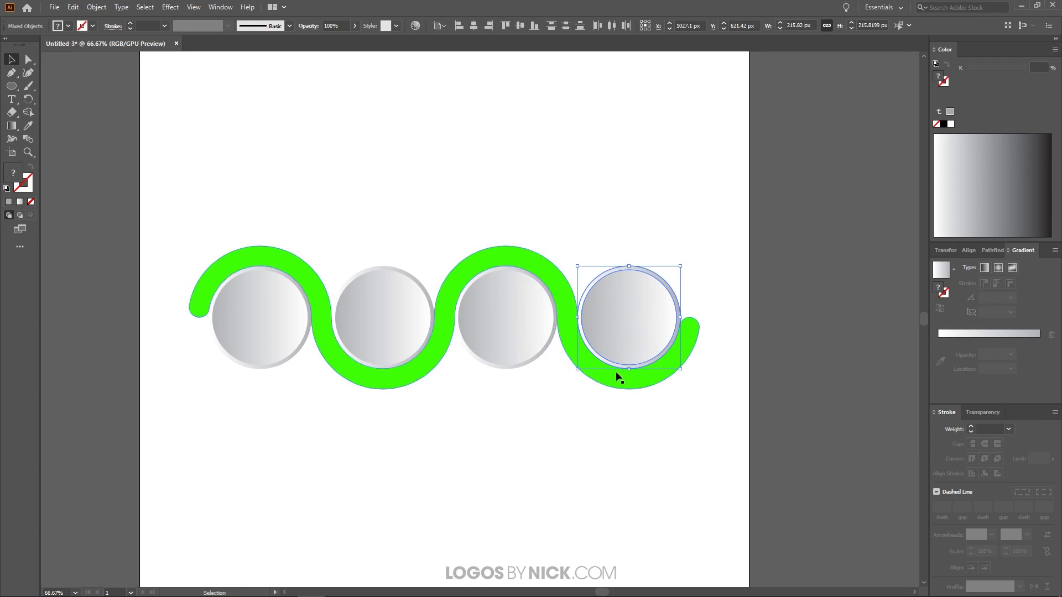
Remove the blue circle behind the fourth gradient circle, keeping the gradient circle in place.
left_click(623, 321, "shift")
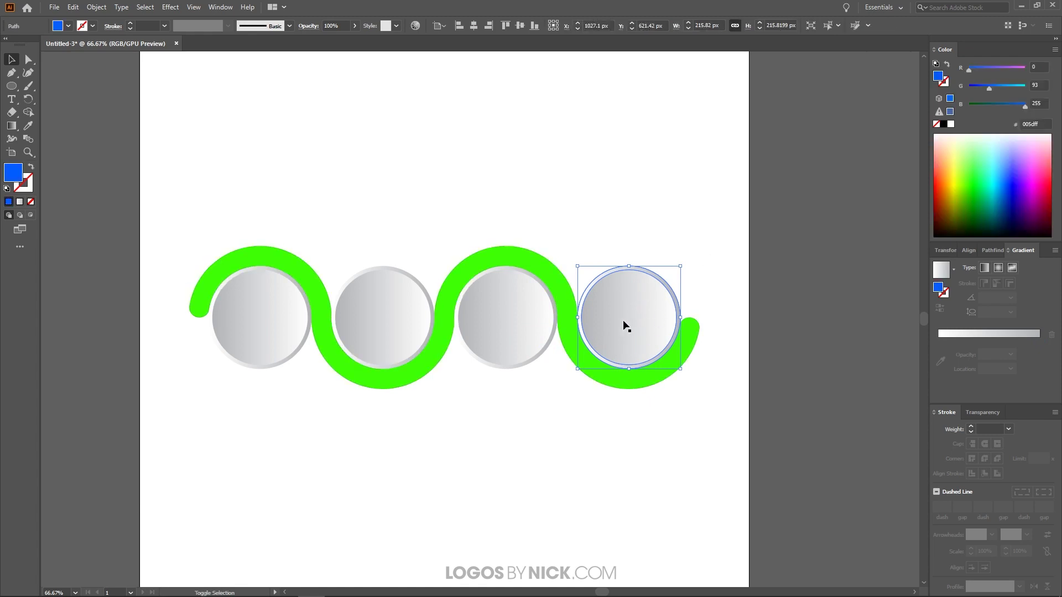
left_click(424, 452)
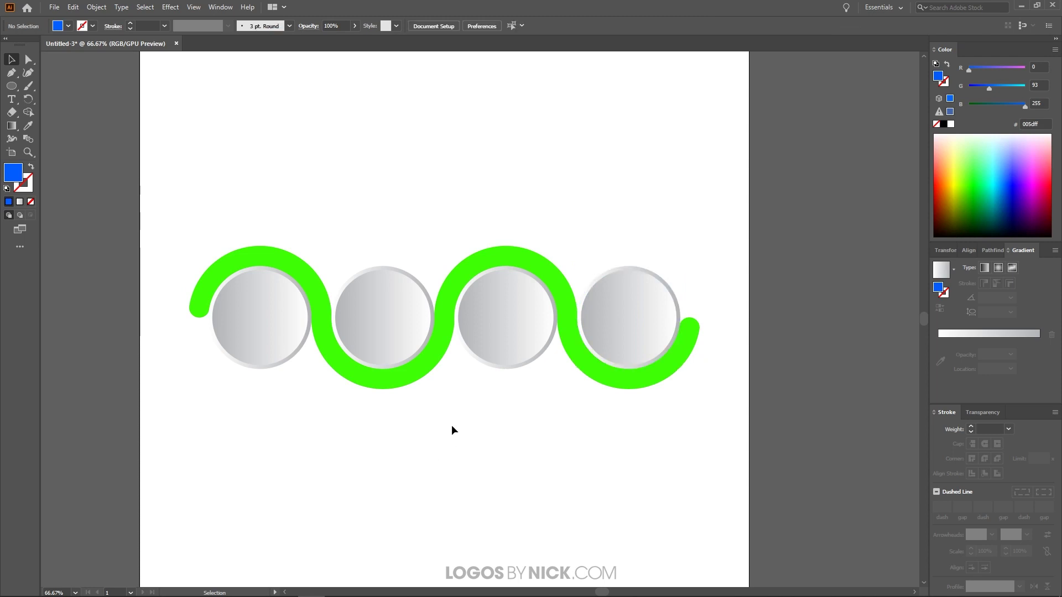
Fill the green winding band with the linear gradient and set its starting stop to light blue (RGB, 3fb6ff).
scroll(451, 424, "down", 1)
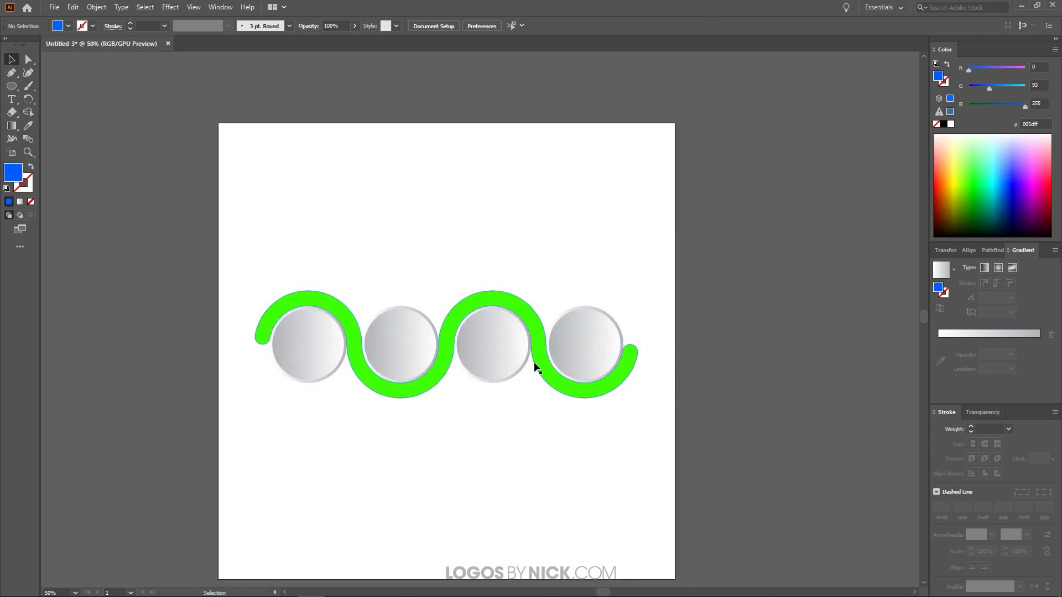
scroll(484, 411, "up", 1)
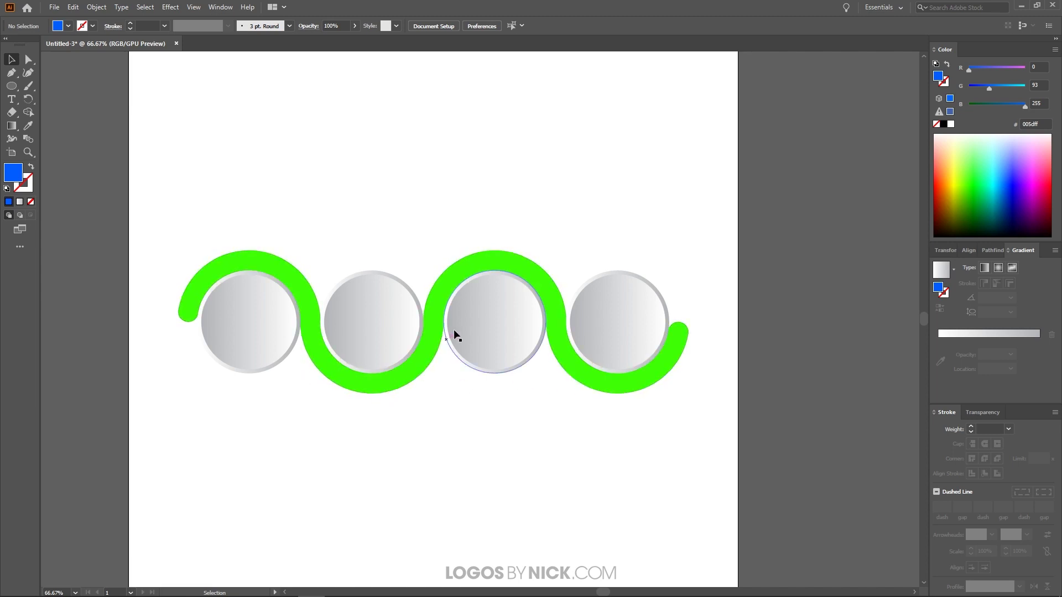
left_click(380, 387)
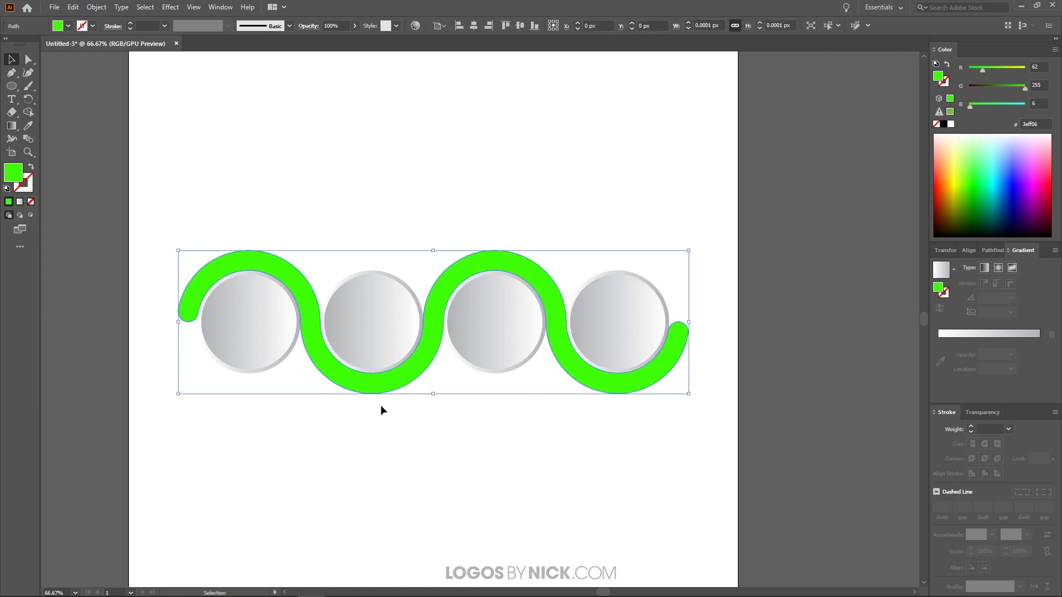
left_click(942, 272)
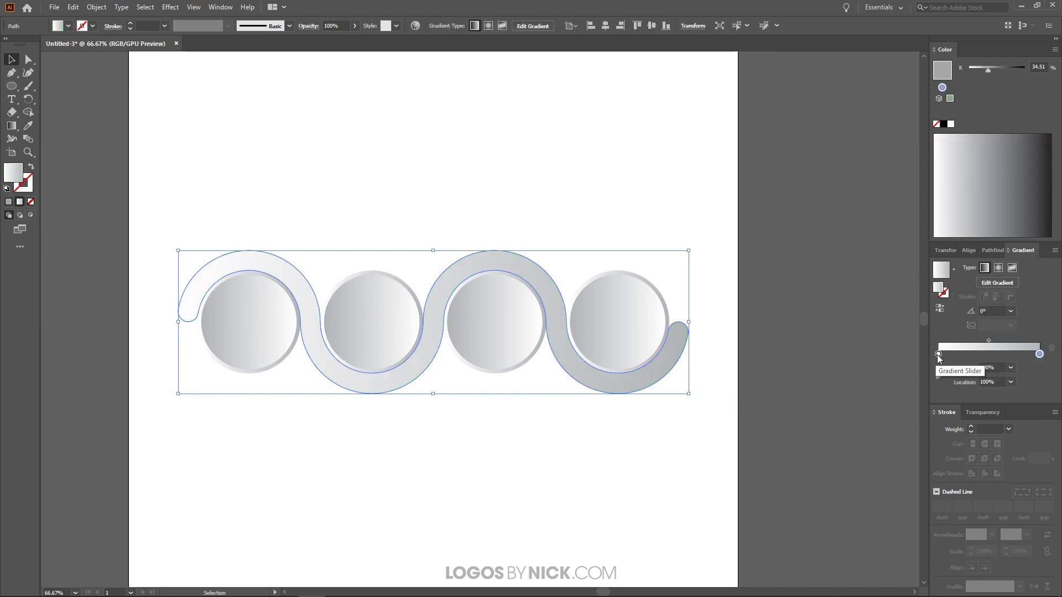
double_click(936, 354)
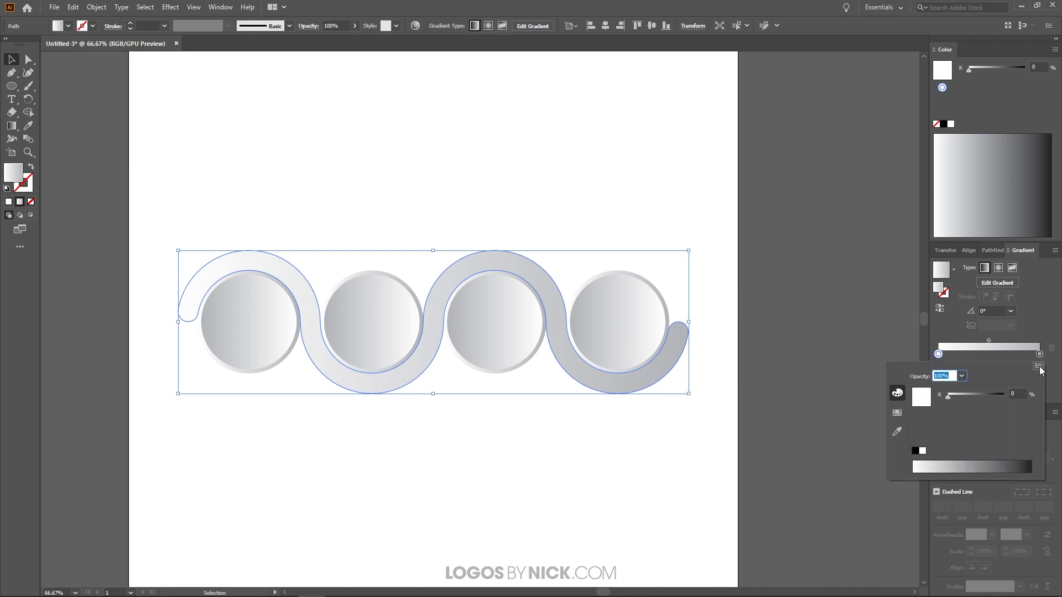
left_click(1038, 368)
left_click(979, 382)
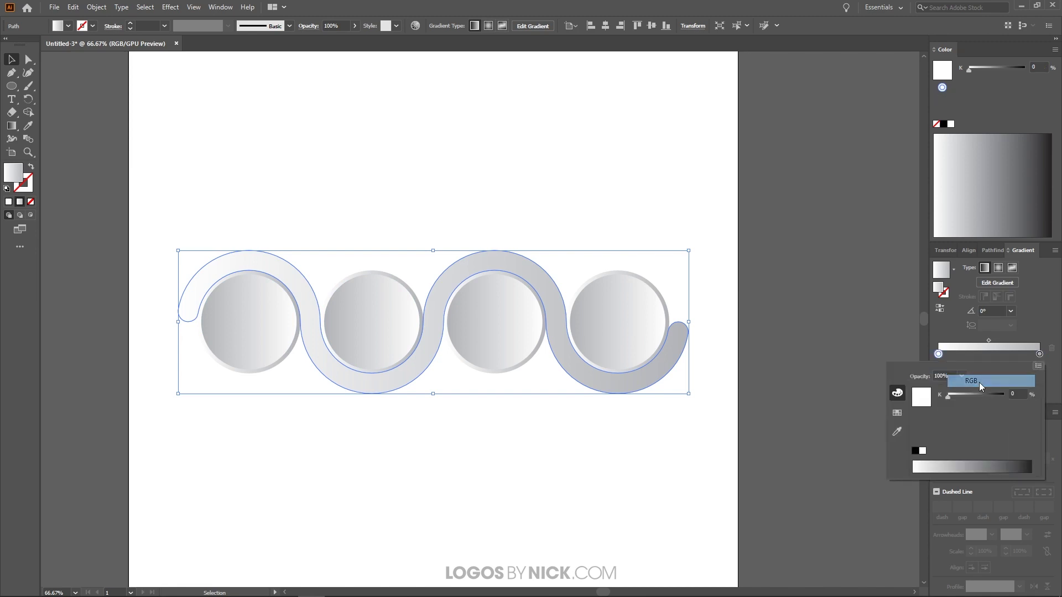
left_click_drag(978, 462, 982, 460)
left_click(1048, 326)
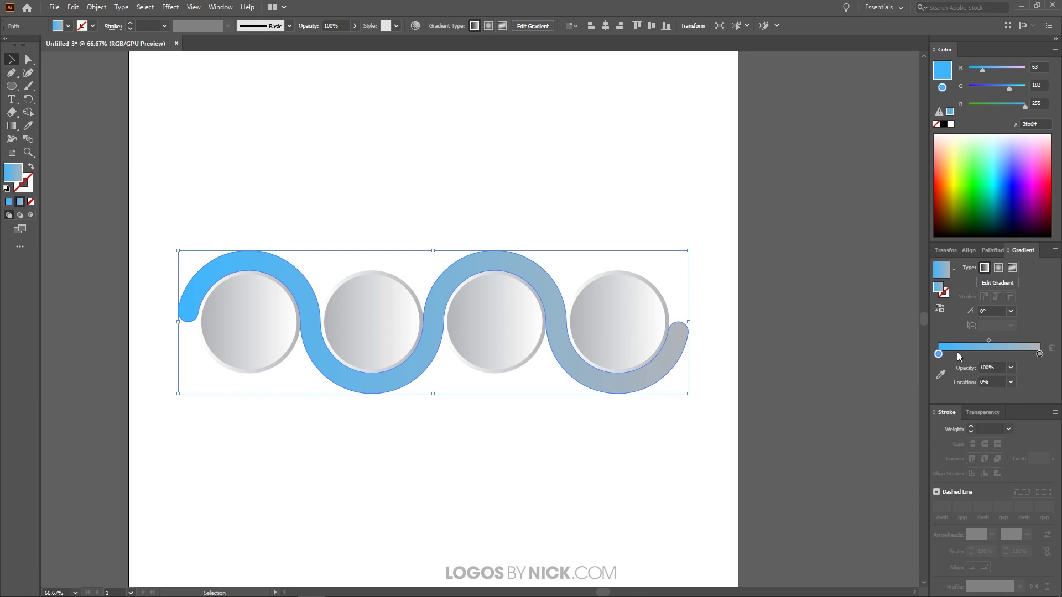
Add a stop at about 21% of the band's gradient and color it pink (ff3fba).
left_click(960, 356)
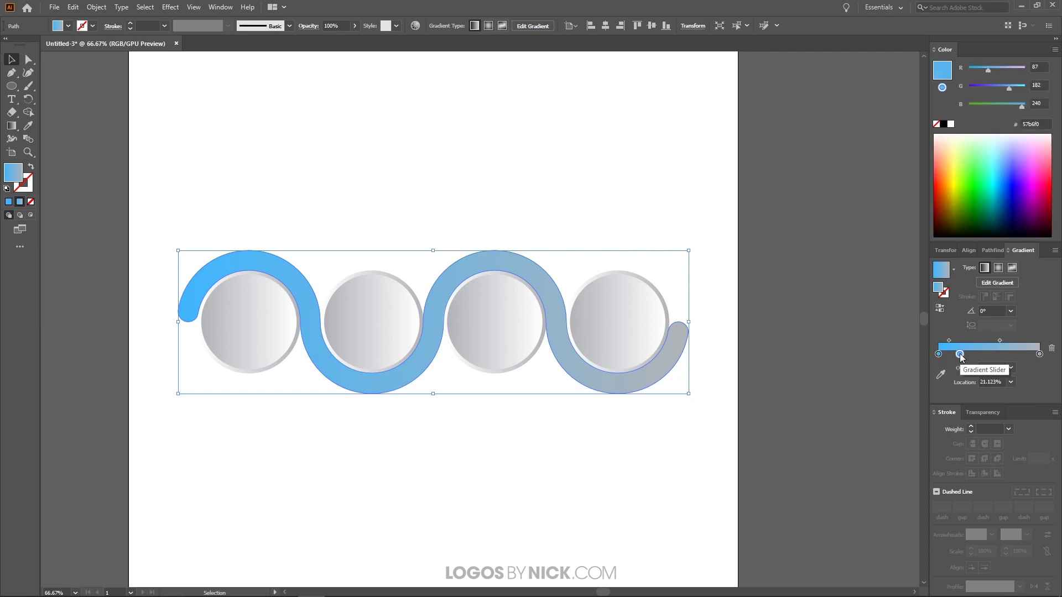
double_click(959, 354)
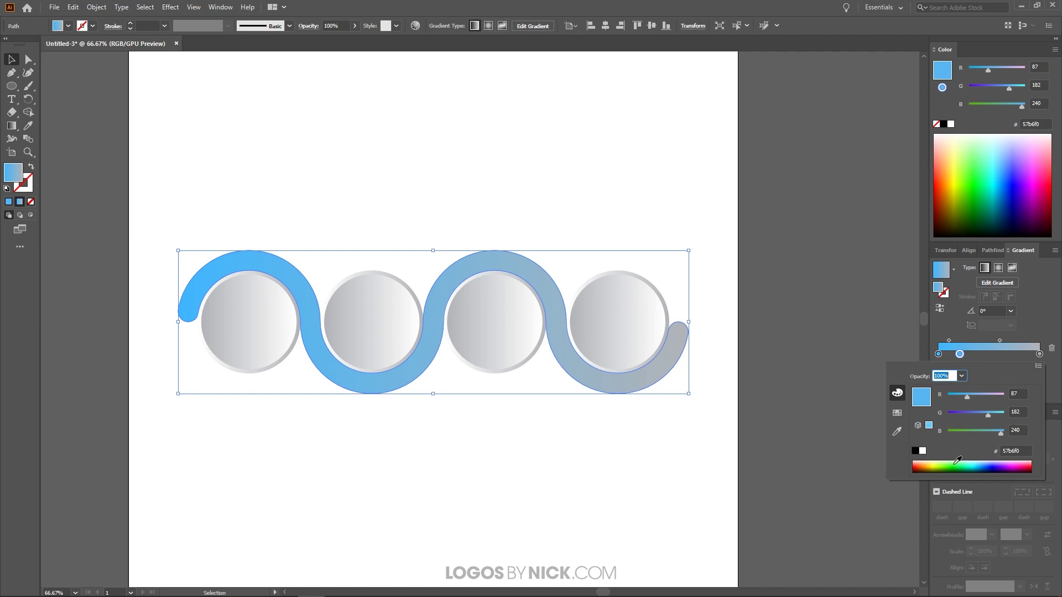
left_click_drag(980, 462, 1021, 462)
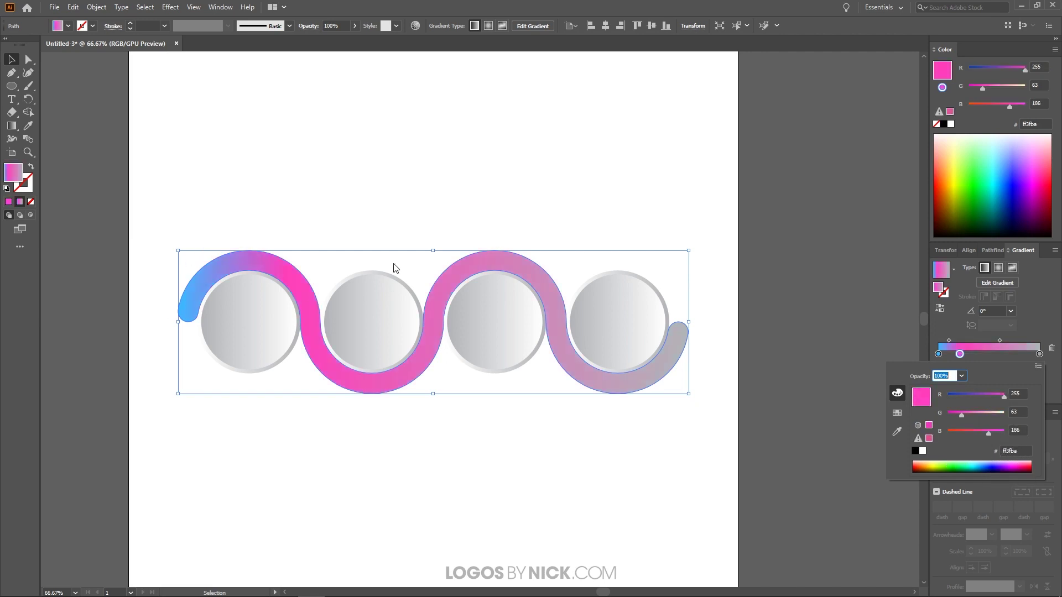
left_click(1038, 313)
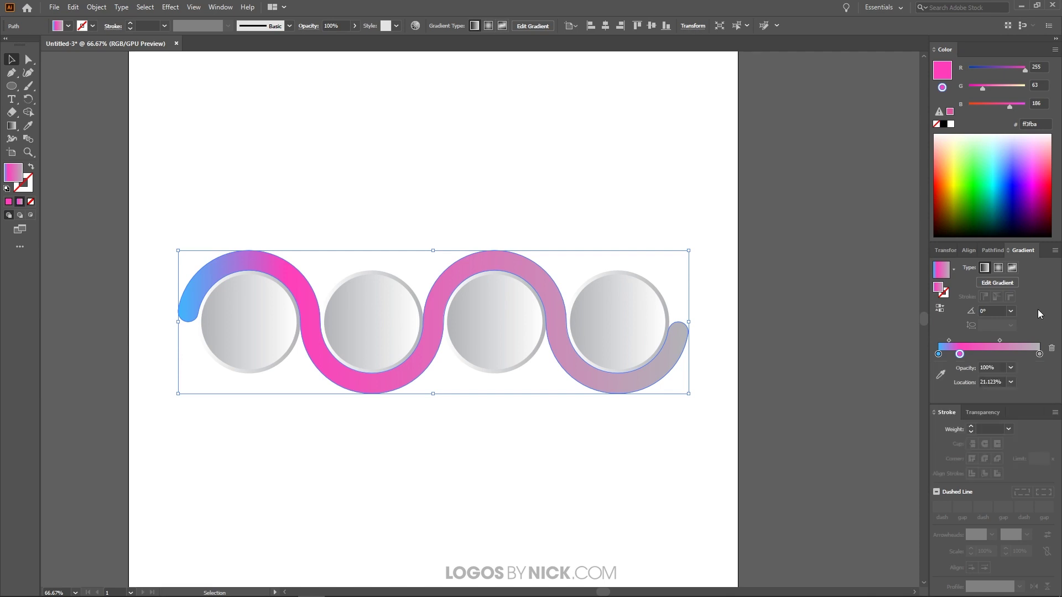
Add another stop at about 53% of the band's gradient and color it golden yellow (ffca2a).
left_click(992, 355)
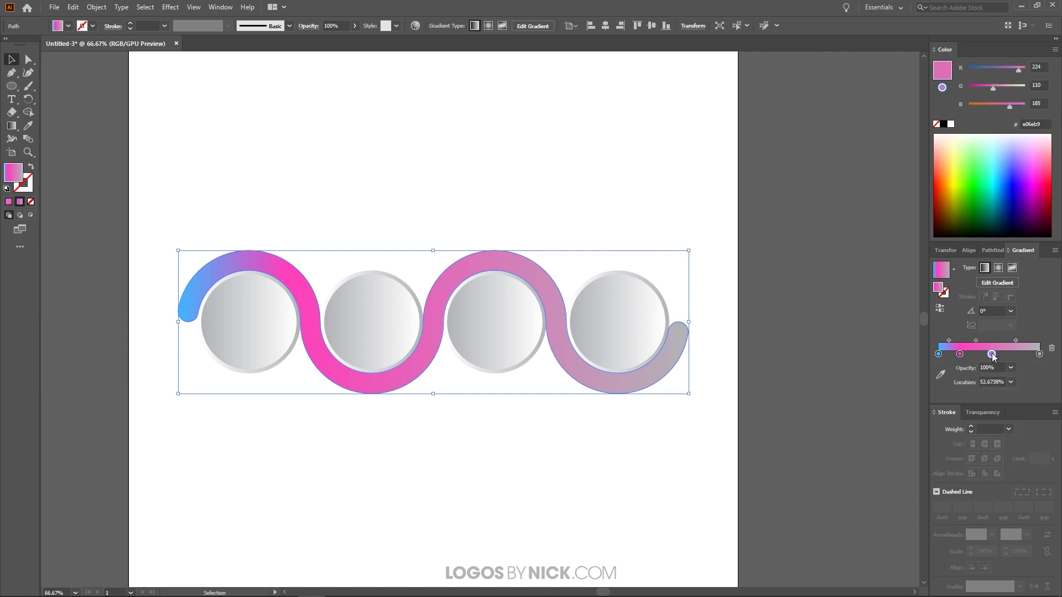
double_click(992, 355)
left_click_drag(940, 463, 929, 463)
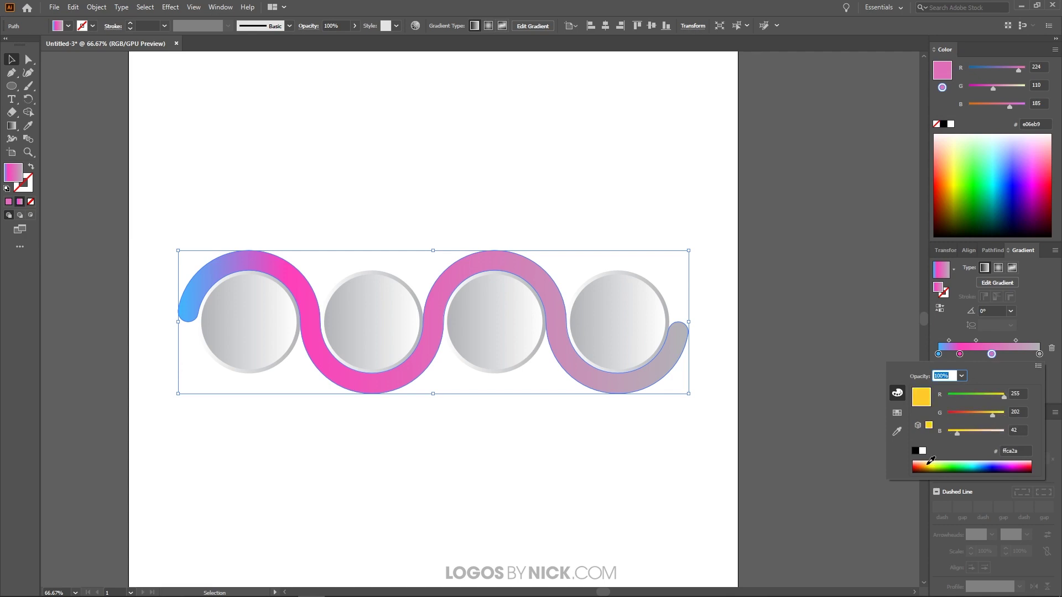
left_click(1038, 301)
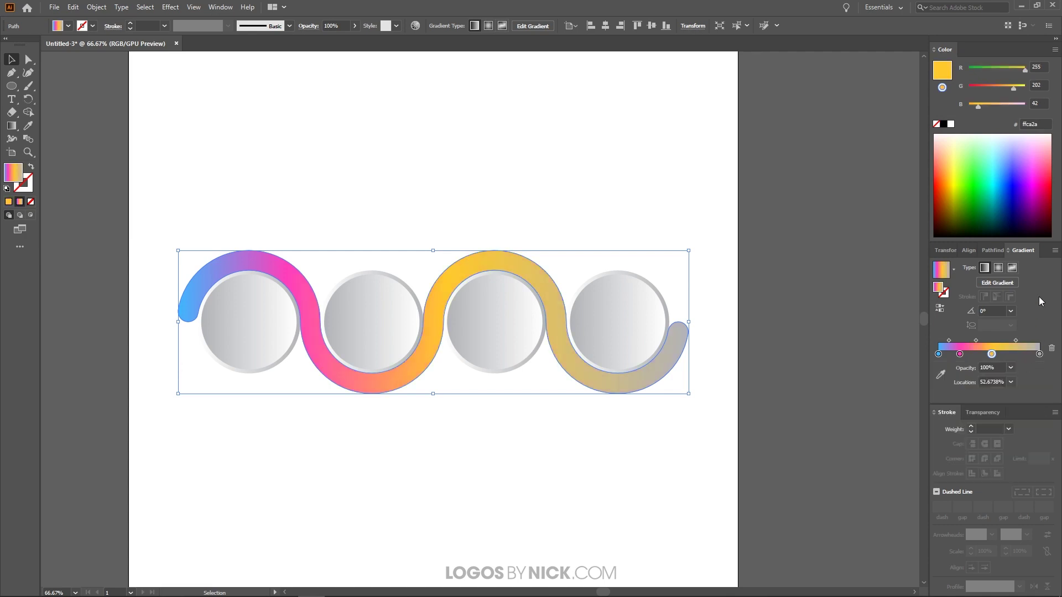
Switch the band gradient's end stop from grayscale to RGB and color it mint green (3fffa6).
double_click(1039, 354)
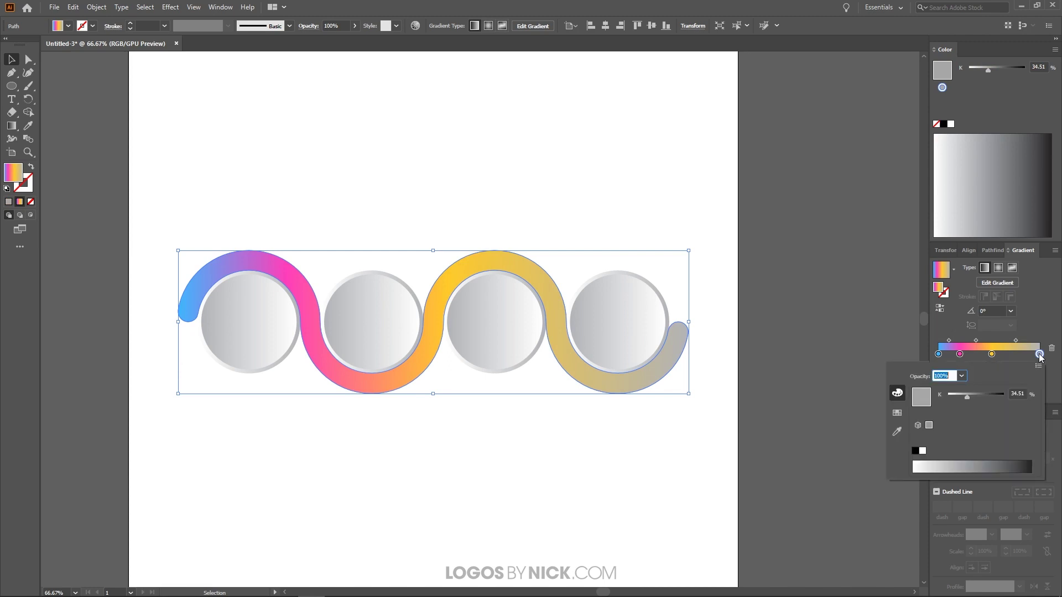
left_click(1039, 367)
left_click(971, 380)
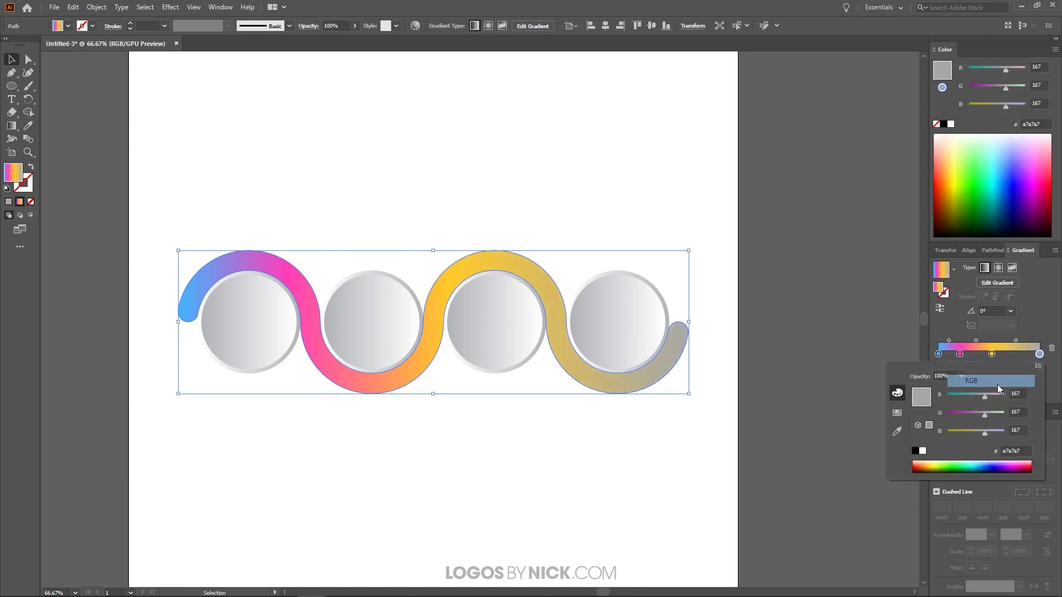
left_click(971, 463)
left_click_drag(972, 460, 961, 460)
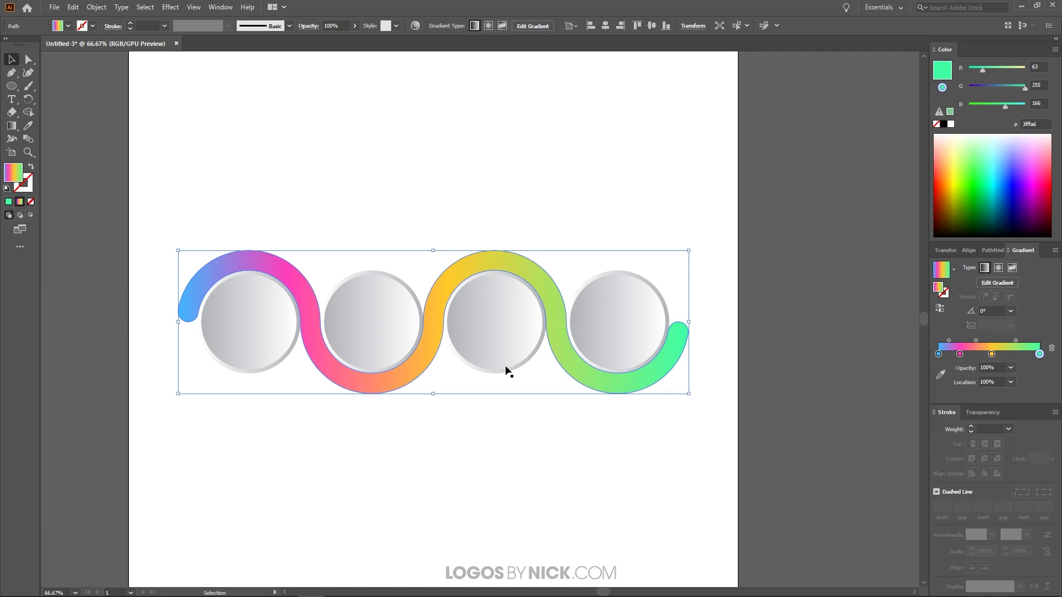
Space out the band's gradient by shifting the yellow stop toward the green end and the pink stop to about 29.7%, and deselect the band.
left_click_drag(991, 353, 968, 353)
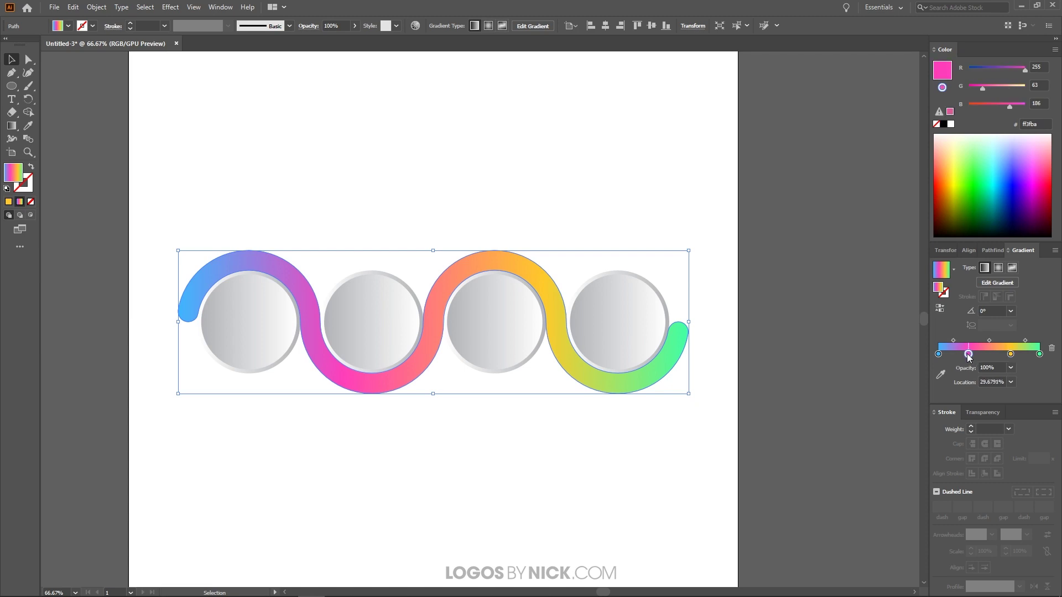
scroll(416, 381, "down", 1)
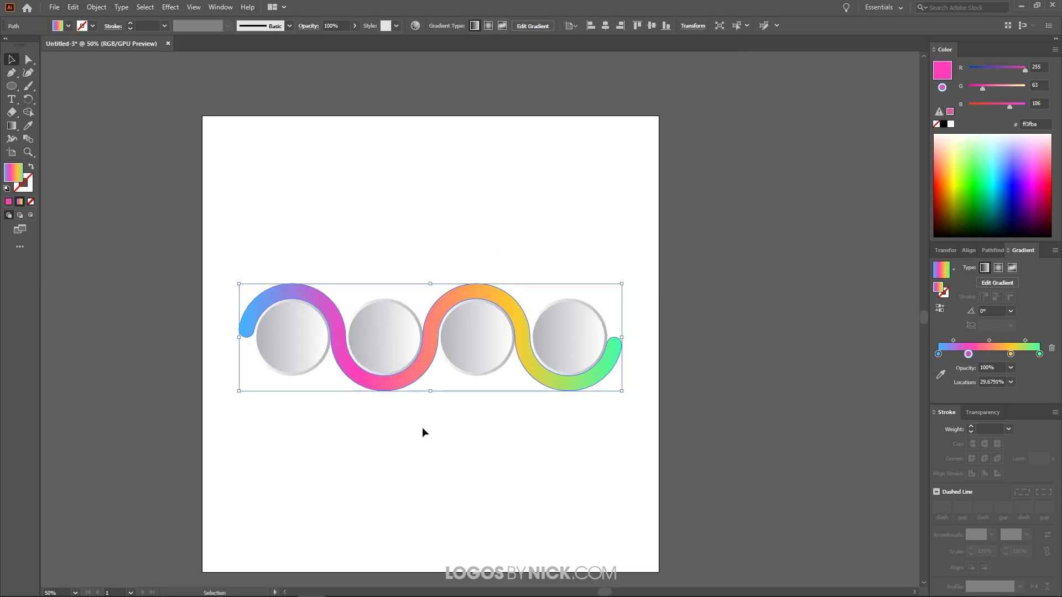
left_click(422, 428)
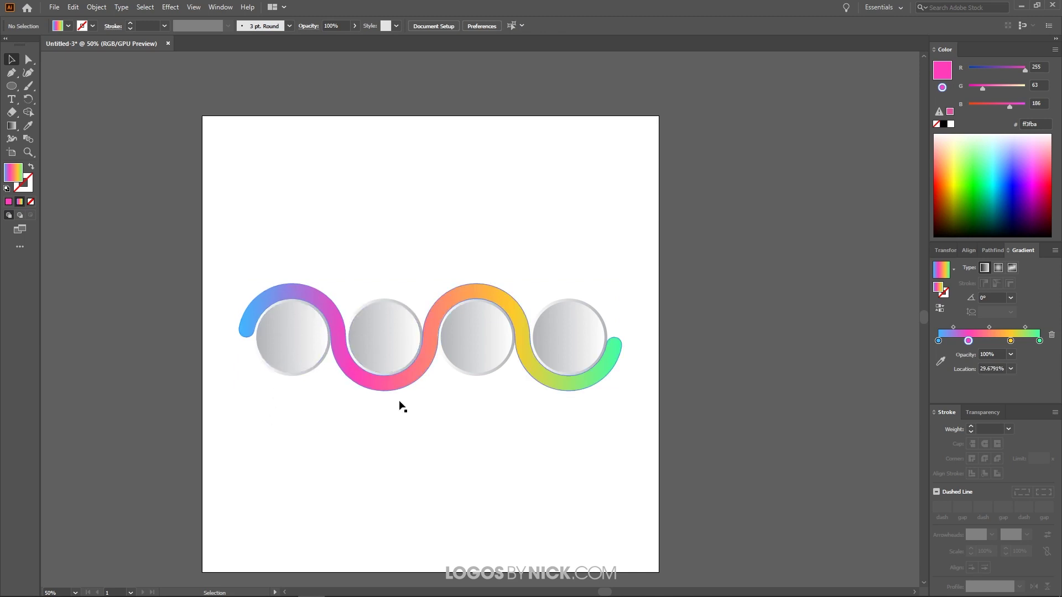